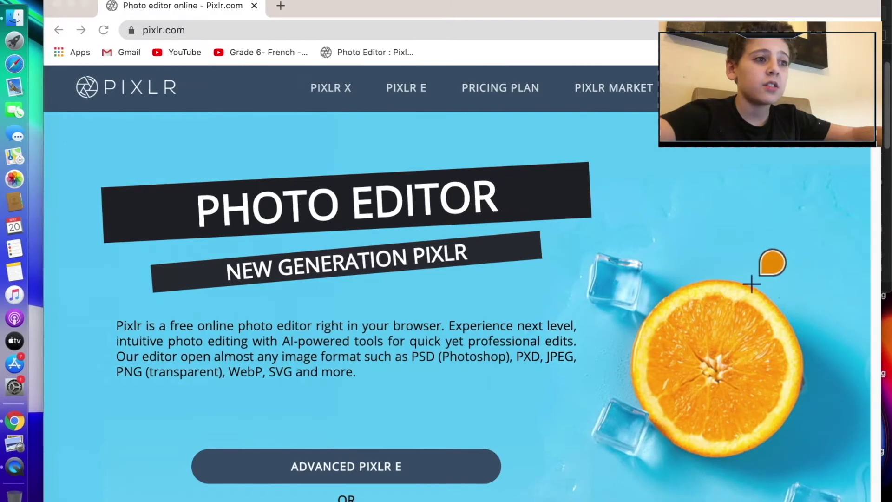
# Open the advanced Pixlr E editor and create a blank Full HD image of 1920 x 1080 px with no background.
pyautogui.scroll(-6, 272, 228)
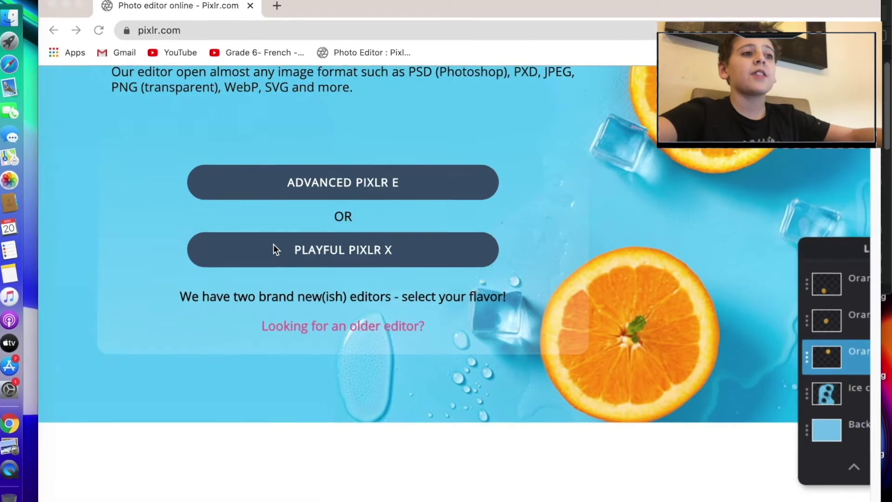
pyautogui.scroll(2, 273, 244)
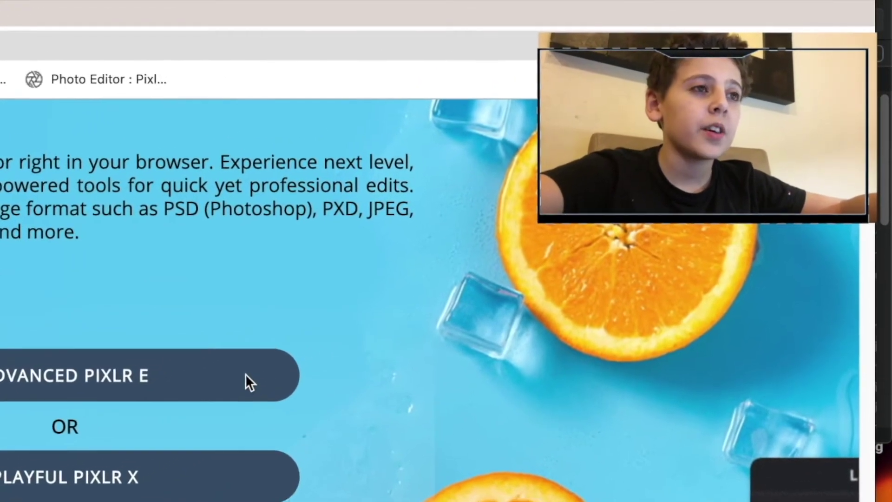
pyautogui.click(89, 388)
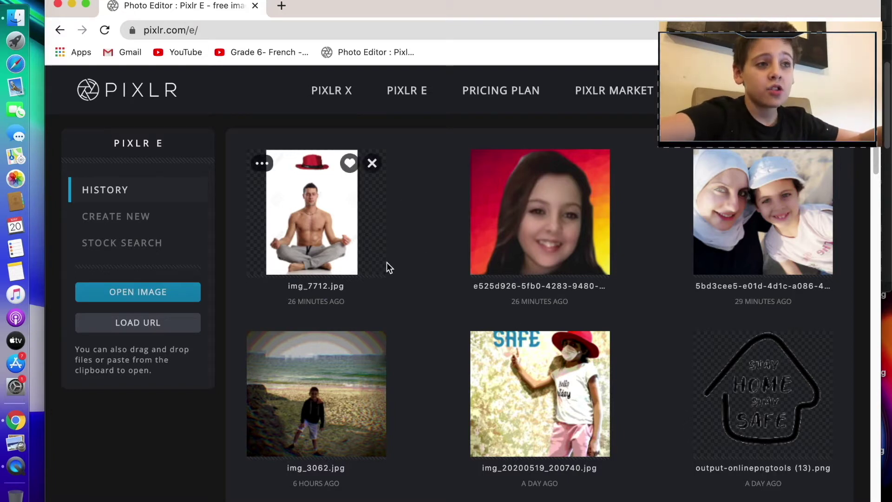
pyautogui.moveTo(383, 228)
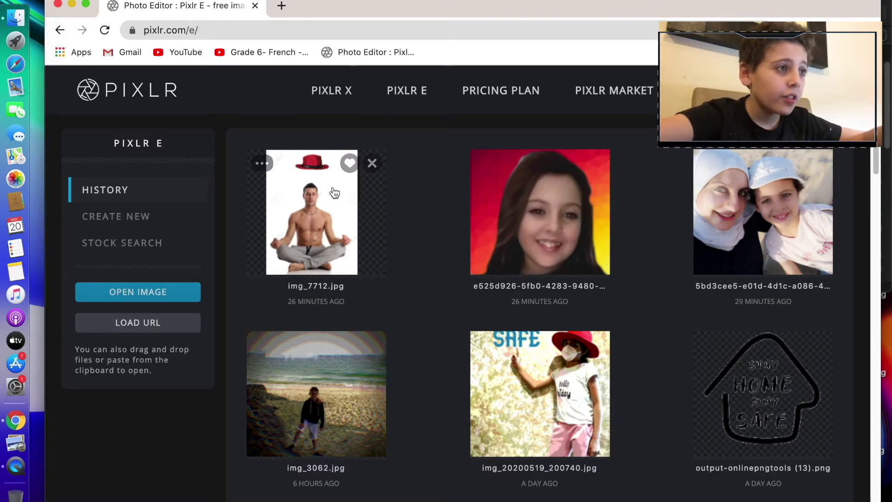
pyautogui.click(99, 224)
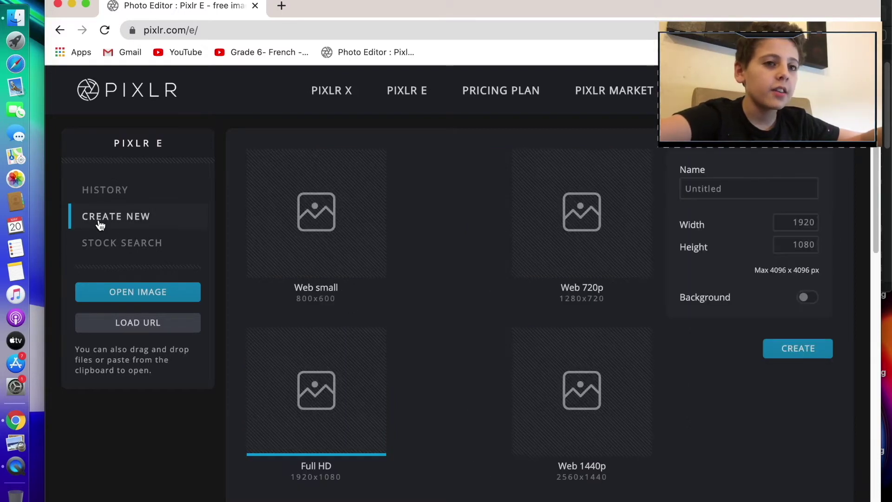
pyautogui.click(797, 353)
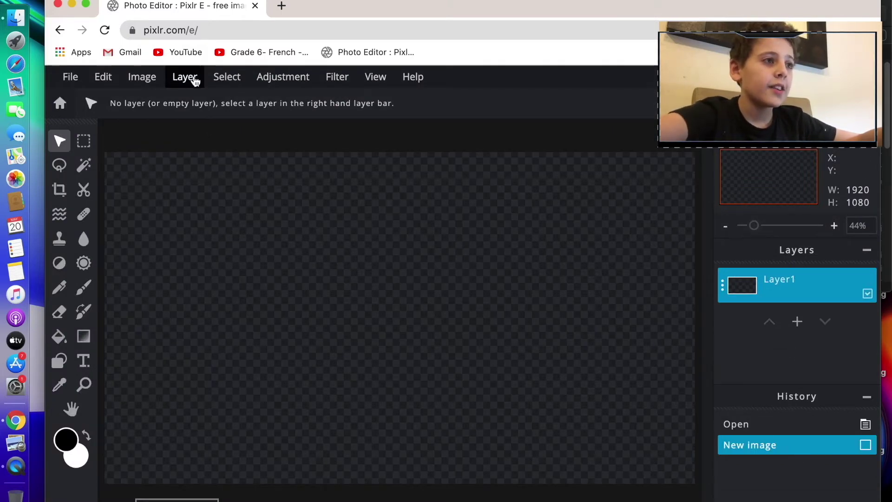
# Add the photo of the red hat on a chair from the Photos library as a new image layer.
pyautogui.click(195, 81)
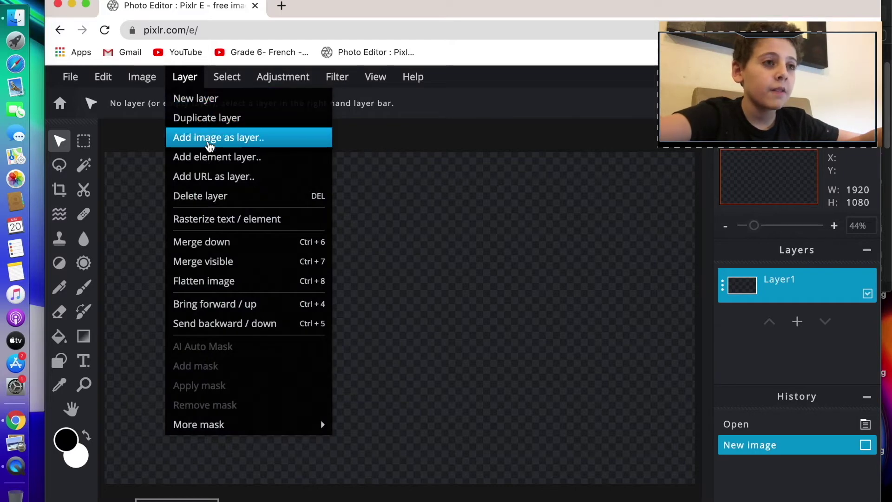
pyautogui.click(209, 147)
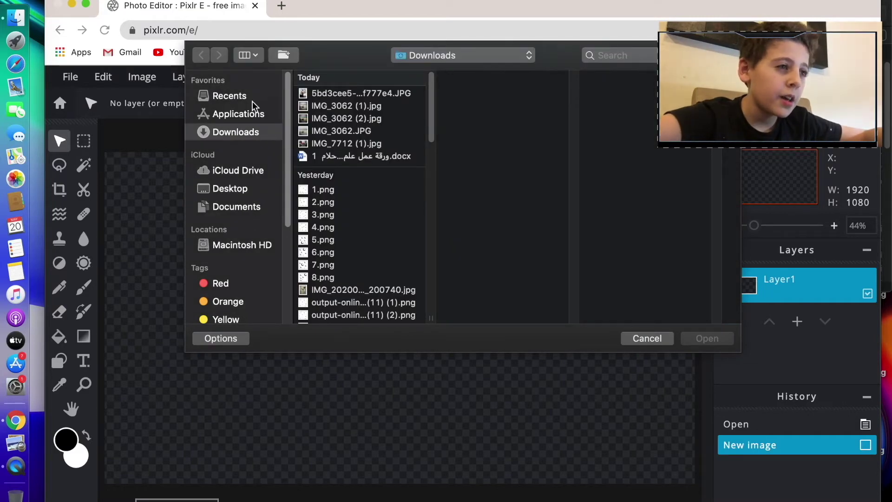
pyautogui.scroll(-8, 250, 258)
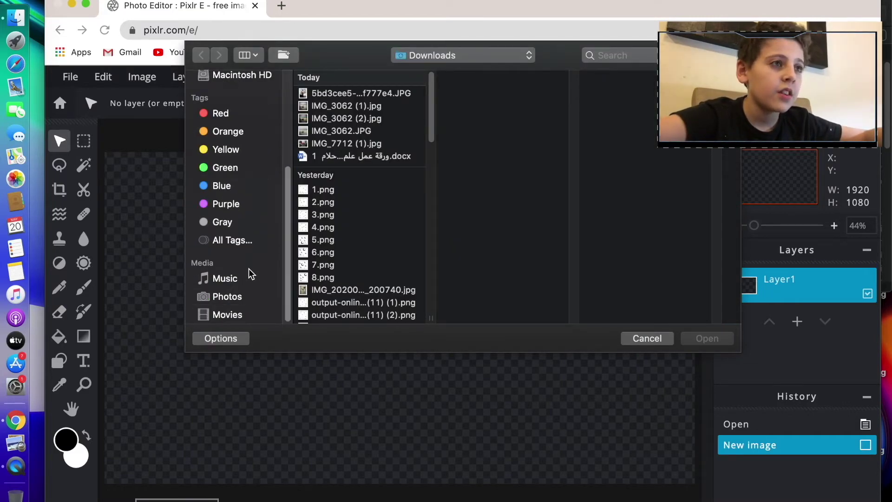
pyautogui.click(237, 316)
pyautogui.click(238, 302)
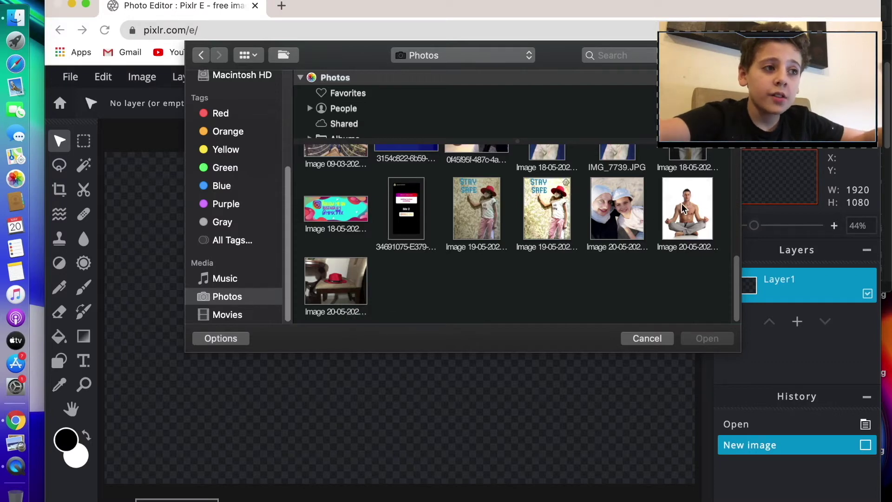
pyautogui.click(339, 287)
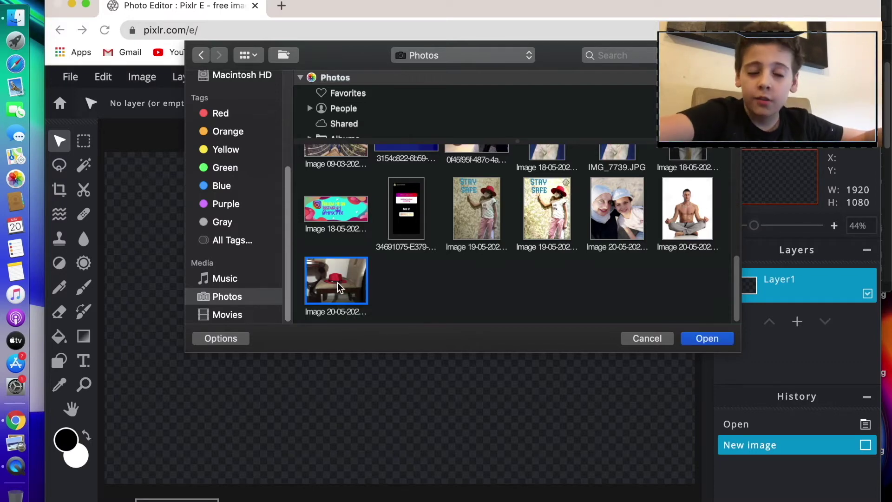
pyautogui.click(696, 339)
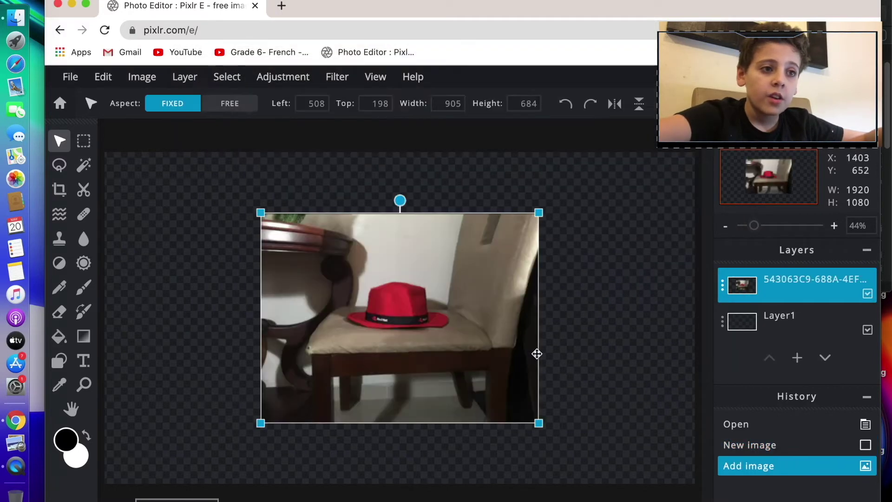
# Enlarge the hat photo proportionally to about 2038 x 1540 px and place it with the hat near the canvas centre.
pyautogui.moveTo(534, 421); pyautogui.dragTo(694, 471)
pyautogui.moveTo(583, 418); pyautogui.dragTo(458, 342)
pyautogui.scroll(-2, 662, 301)
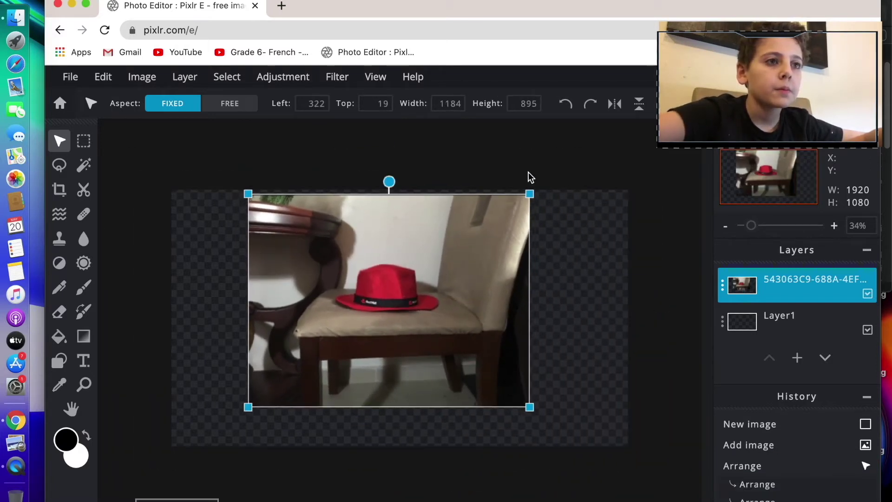
pyautogui.moveTo(509, 245); pyautogui.dragTo(538, 272)
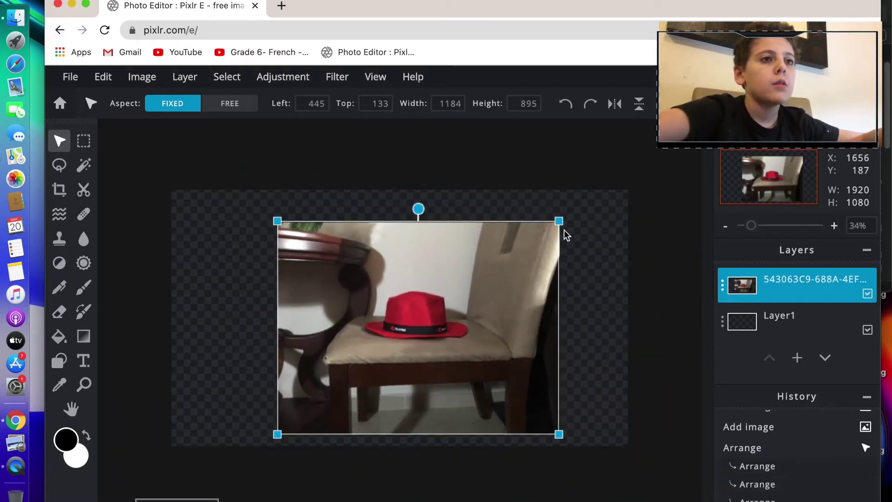
pyautogui.moveTo(563, 235); pyautogui.dragTo(518, 263)
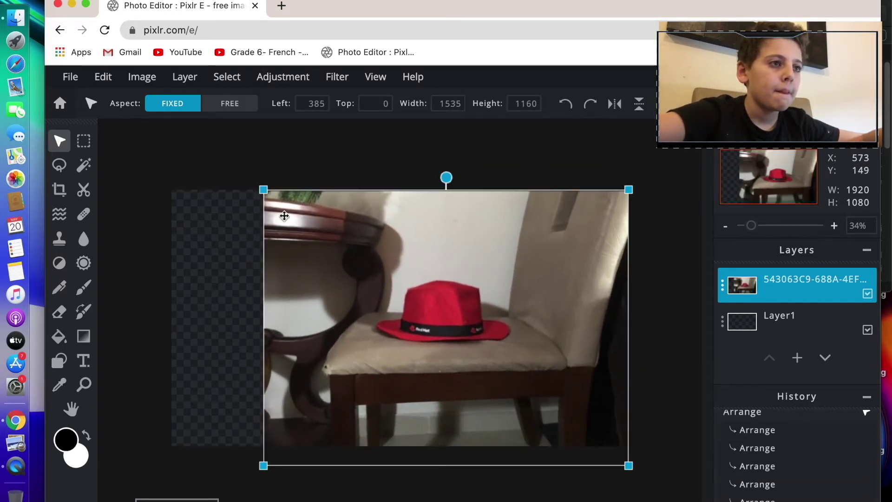
pyautogui.moveTo(264, 191); pyautogui.dragTo(150, 176)
pyautogui.moveTo(434, 279); pyautogui.dragTo(437, 323)
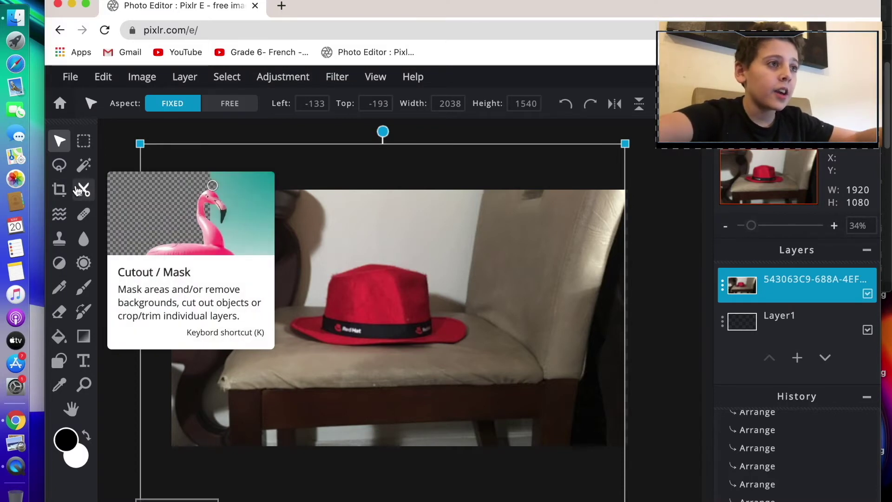
# Using the Cutout tool's rectangle in remove-from-mask mode, cut away the chair back and everything right of the hat.
pyautogui.click(78, 190)
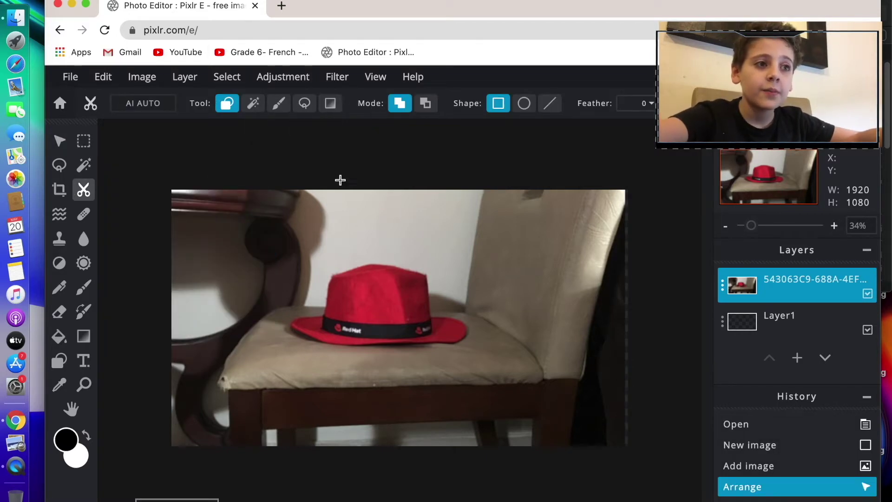
pyautogui.moveTo(471, 286); pyautogui.dragTo(557, 319)
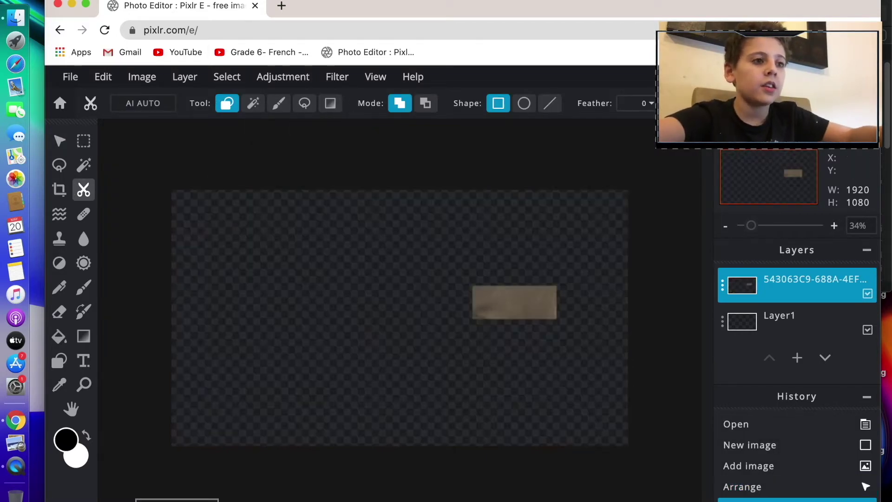
pyautogui.press('super+z')
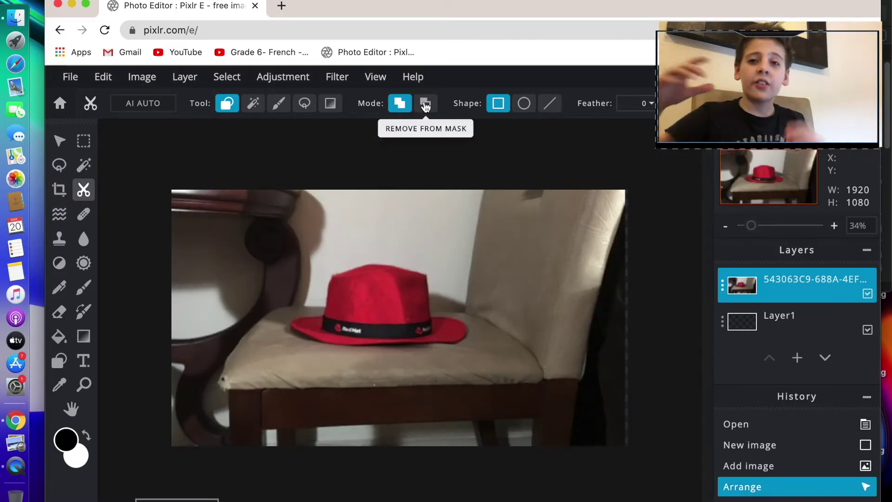
pyautogui.click(426, 105)
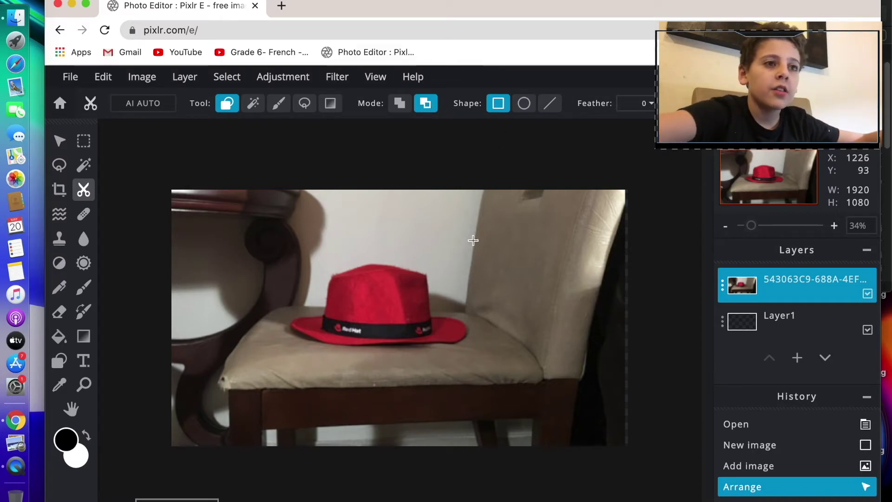
pyautogui.moveTo(622, 300)
pyautogui.mouseDown()
pyautogui.moveTo(599, 296)
pyautogui.moveTo(621, 305)
pyautogui.mouseUp()
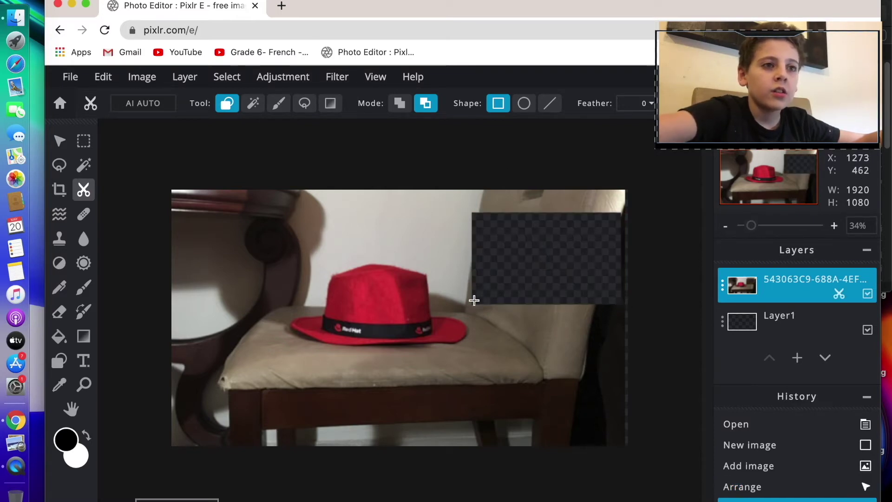
pyautogui.moveTo(650, 431); pyautogui.dragTo(622, 443)
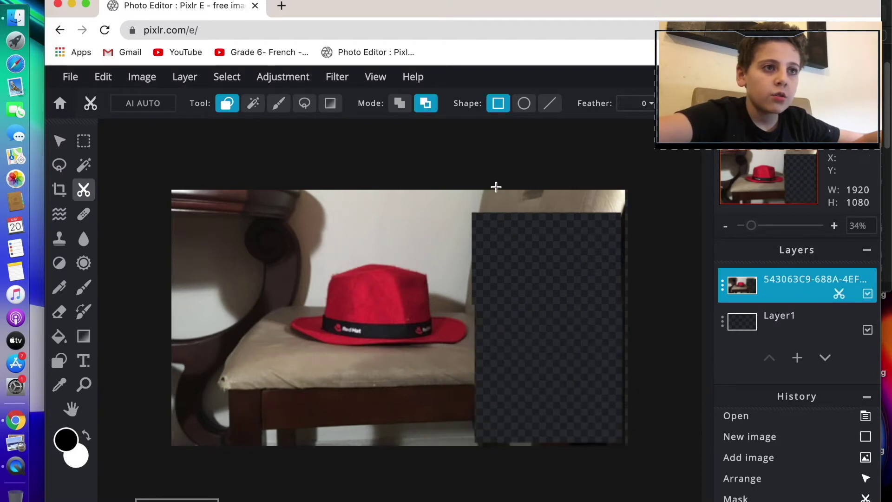
pyautogui.moveTo(605, 208); pyautogui.dragTo(660, 198)
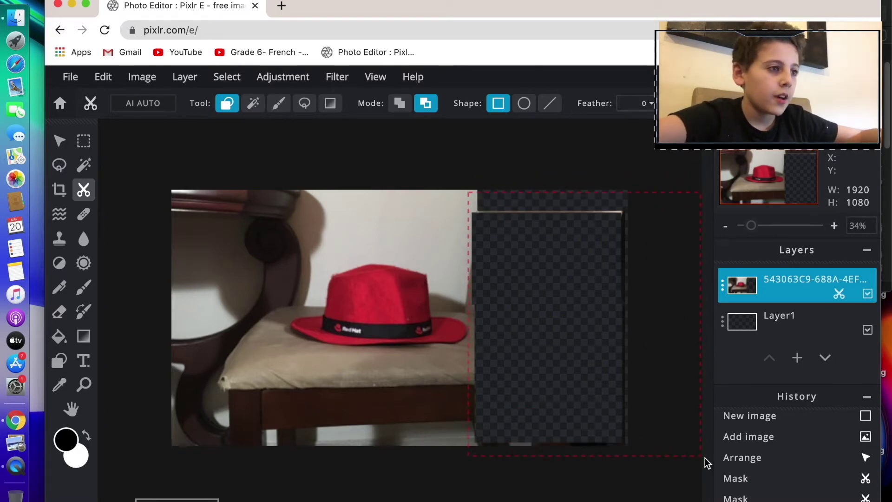
pyautogui.moveTo(699, 454); pyautogui.dragTo(699, 454)
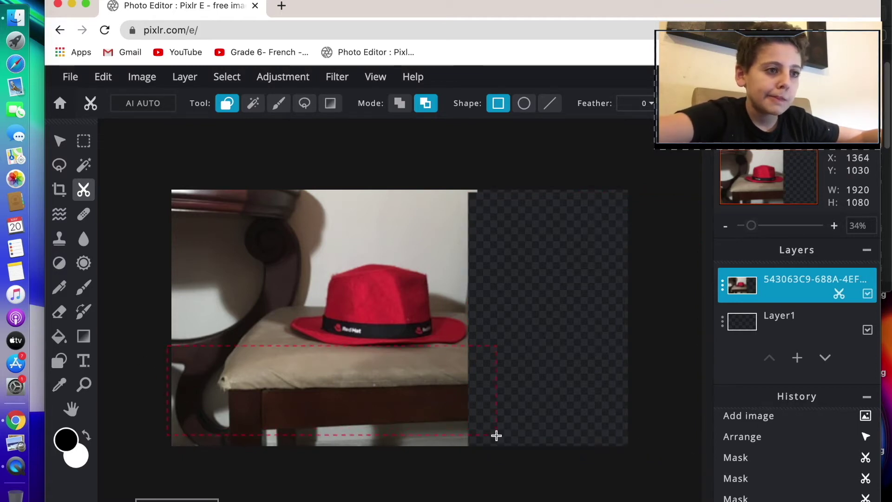
# Remove the rectangular background areas below, left of and above the hat, leaving a tight rectangle around it.
pyautogui.moveTo(496, 450); pyautogui.dragTo(497, 449)
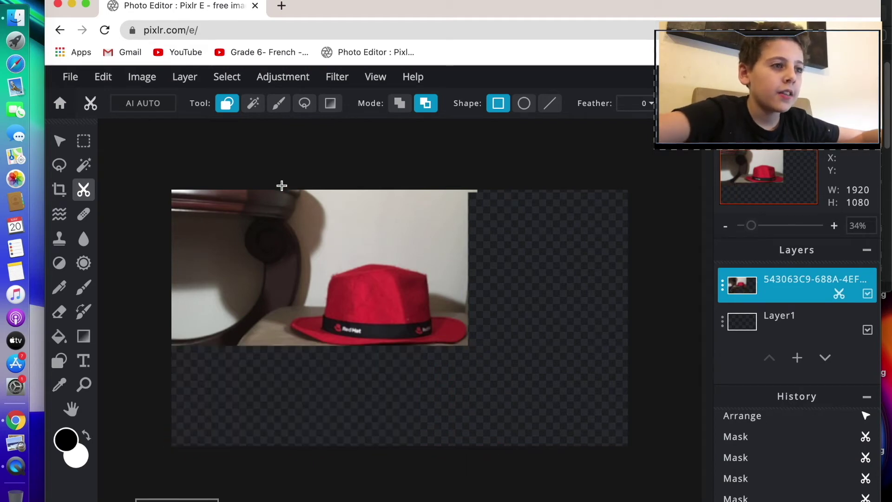
pyautogui.moveTo(173, 398); pyautogui.dragTo(150, 399)
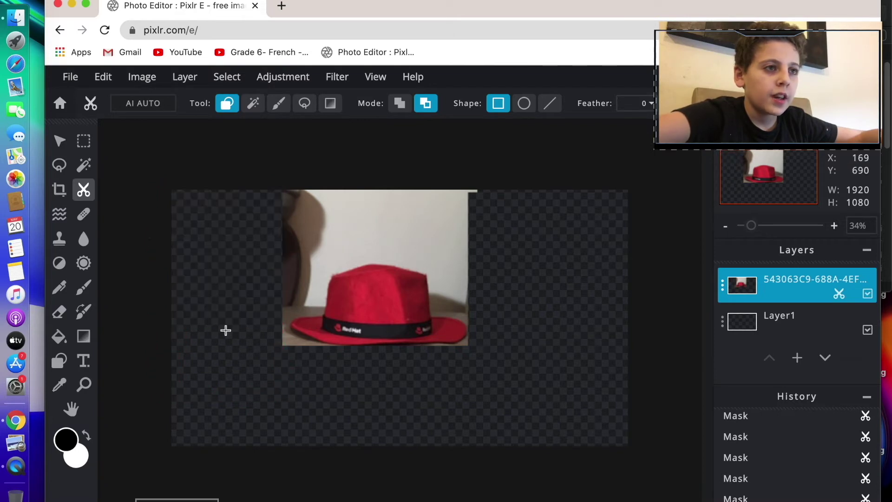
pyautogui.moveTo(491, 230); pyautogui.dragTo(520, 241)
pyautogui.moveTo(415, 184); pyautogui.dragTo(231, 138)
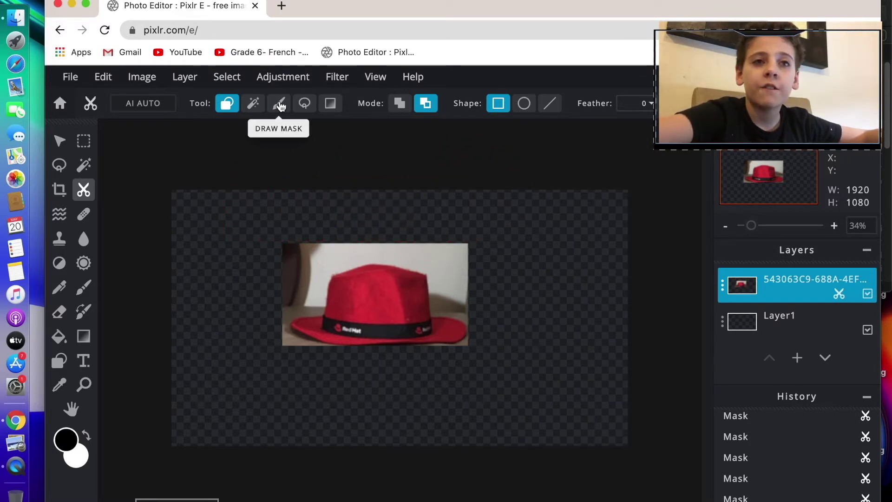
# Switch the cutout to Draw mask with a brush size of 35.
pyautogui.click(280, 104)
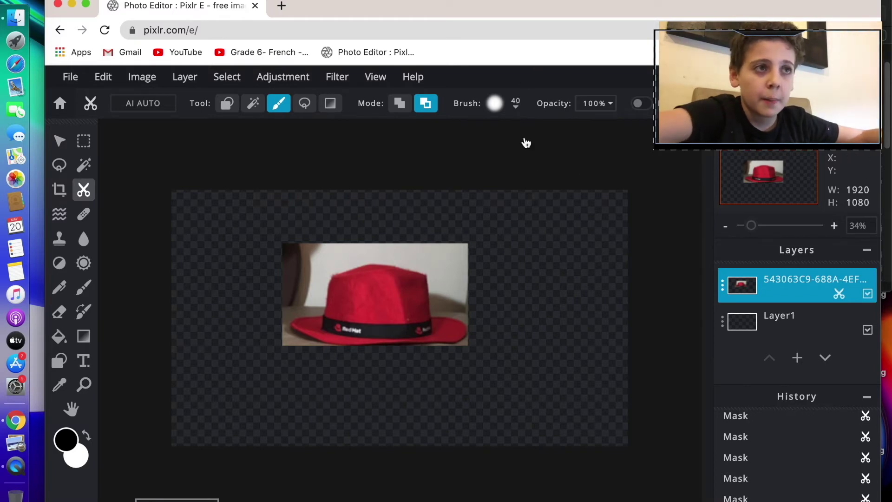
pyautogui.click(515, 103)
pyautogui.moveTo(511, 156)
pyautogui.mouseDown()
pyautogui.moveTo(523, 154)
pyautogui.moveTo(505, 155)
pyautogui.mouseUp()
pyautogui.click(432, 241)
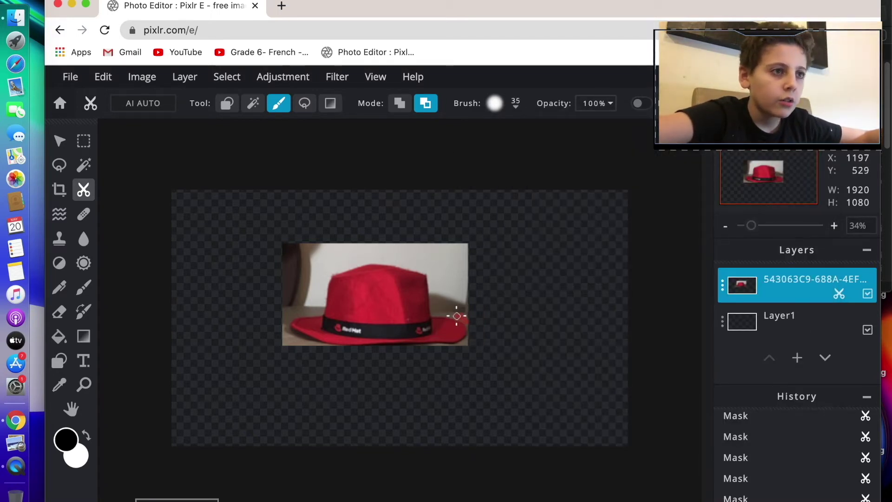
# Brush away the background along the hat's outline, around the crown, the right side and the left brim.
pyautogui.moveTo(430, 322)
pyautogui.mouseDown()
pyautogui.moveTo(427, 275)
pyautogui.moveTo(465, 289)
pyautogui.mouseUp()
pyautogui.press('super+z')
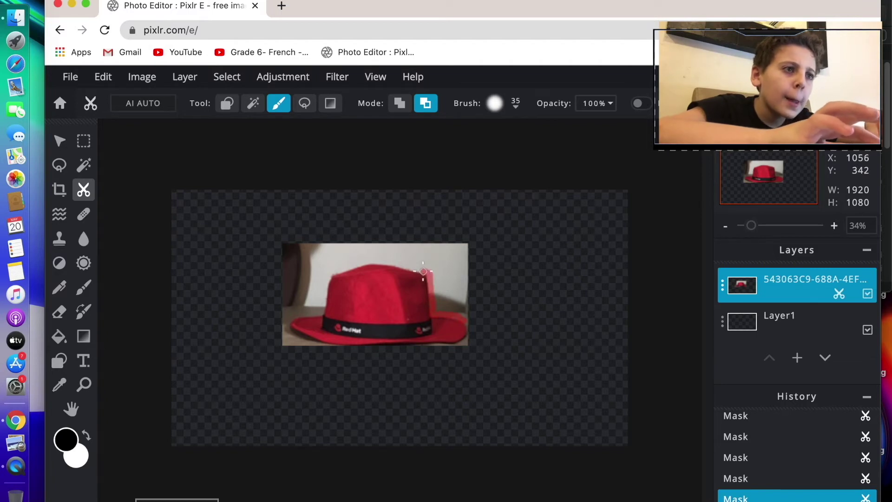
pyautogui.moveTo(390, 261)
pyautogui.mouseDown()
pyautogui.moveTo(328, 268)
pyautogui.moveTo(313, 308)
pyautogui.moveTo(277, 310)
pyautogui.moveTo(287, 336)
pyautogui.moveTo(316, 350)
pyautogui.mouseUp()
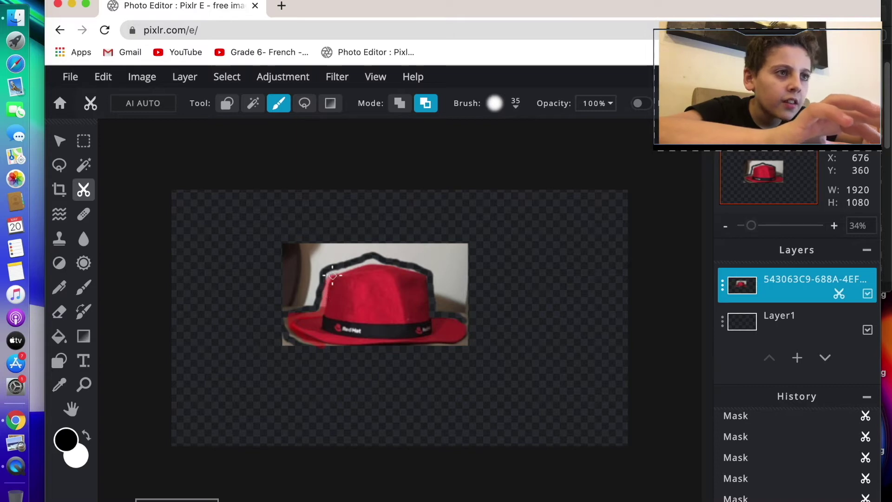
pyautogui.moveTo(362, 260); pyautogui.dragTo(383, 258)
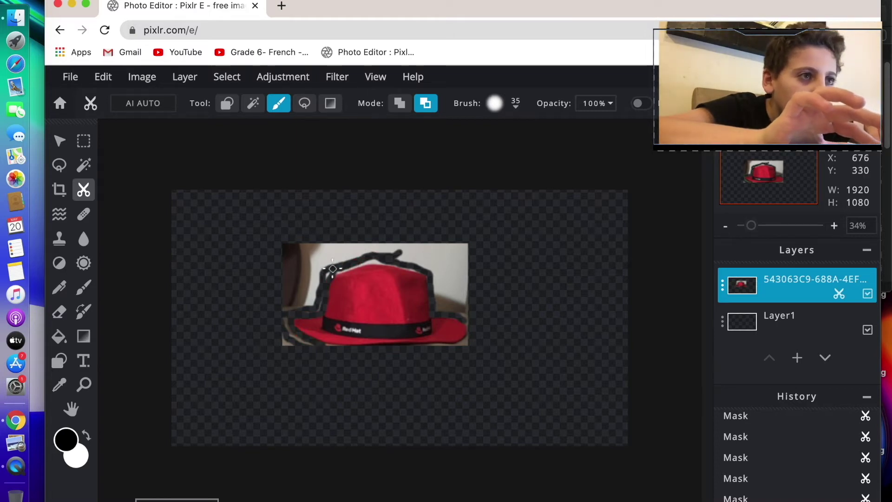
pyautogui.moveTo(342, 268); pyautogui.dragTo(385, 262)
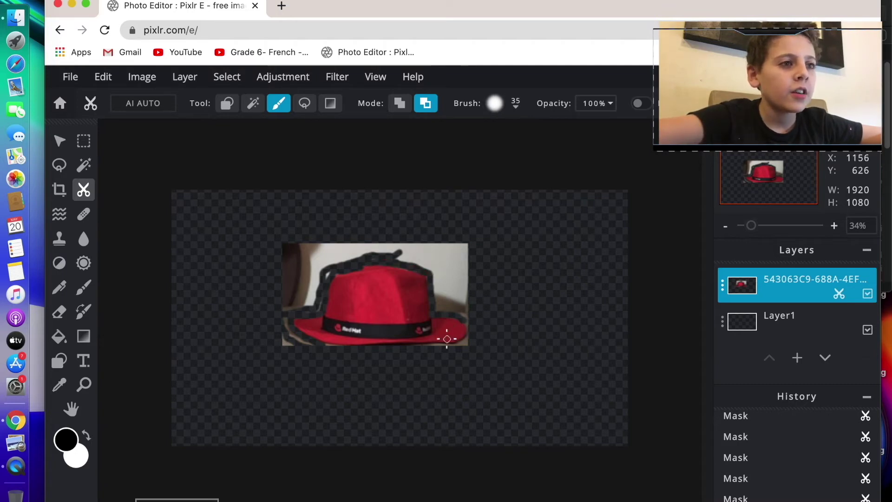
# Brush away the background under the right end of the hat's brim, undoing and redrawing the first stroke.
pyautogui.moveTo(428, 345); pyautogui.dragTo(479, 334)
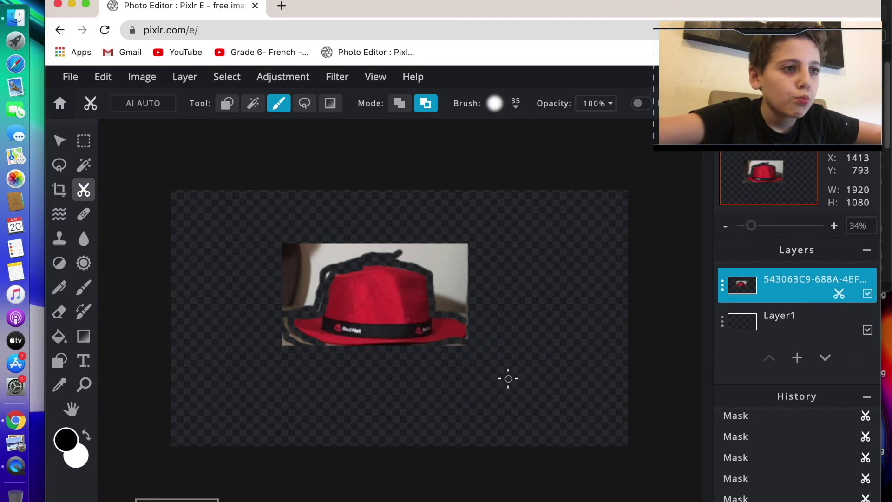
pyautogui.press('super+z')
pyautogui.moveTo(442, 346)
pyautogui.mouseDown()
pyautogui.moveTo(478, 345)
pyautogui.moveTo(467, 326)
pyautogui.moveTo(465, 339)
pyautogui.mouseUp()
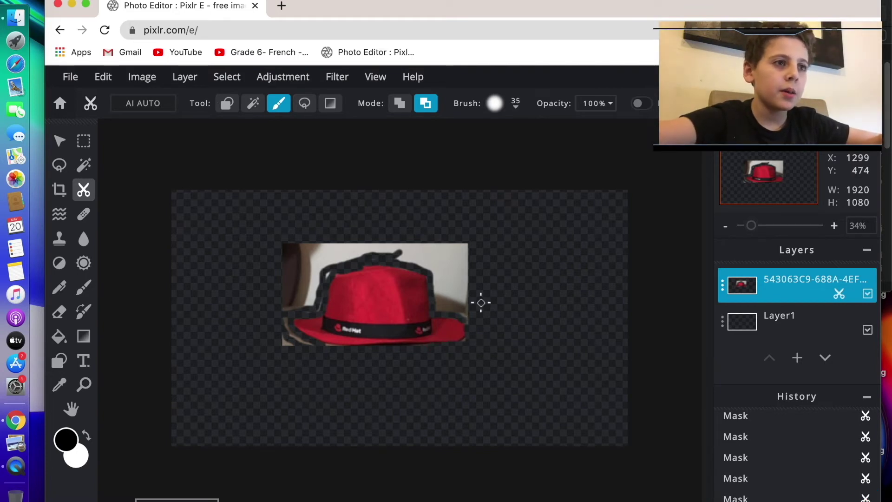
# Remove the background areas beside and above the hat's crown with the rectangular shape mask, undoing and redrawing the cut on the right side.
pyautogui.click(227, 103)
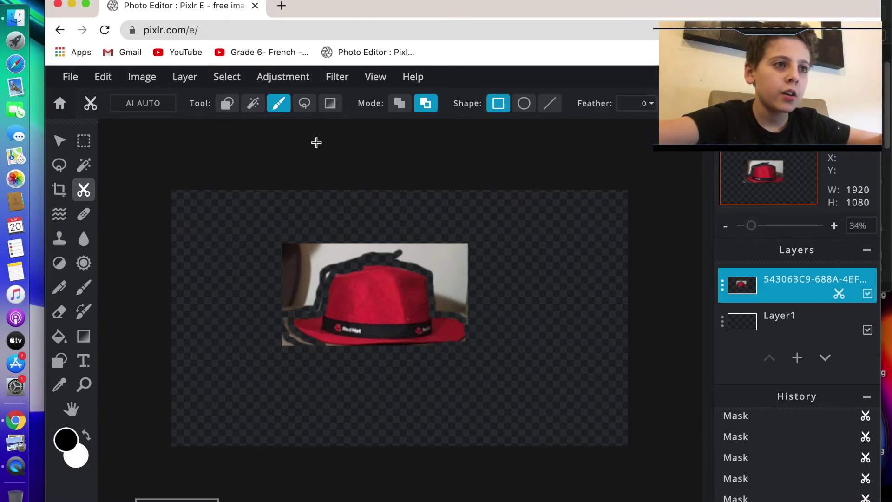
pyautogui.moveTo(444, 279); pyautogui.dragTo(484, 316)
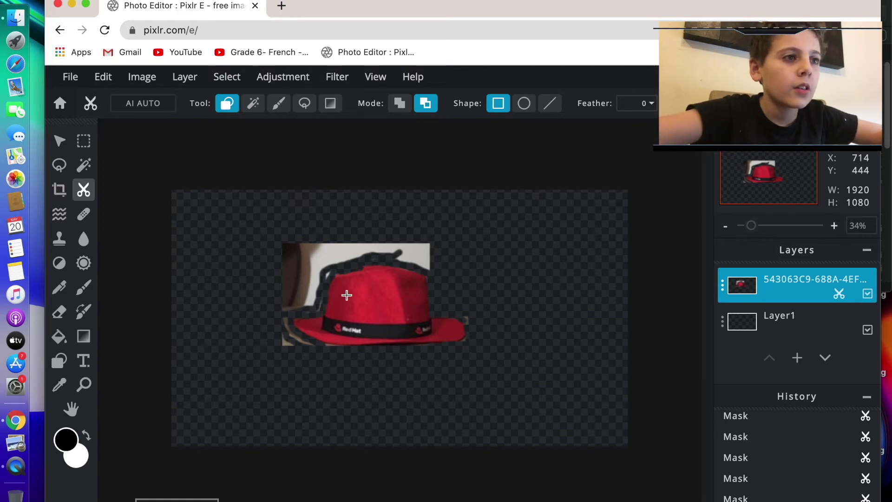
pyautogui.press('super+z')
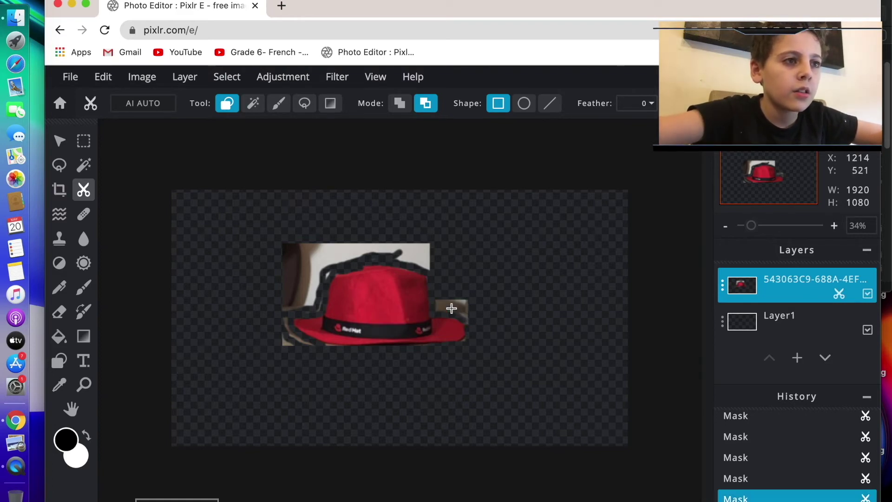
pyautogui.moveTo(435, 299); pyautogui.dragTo(471, 316)
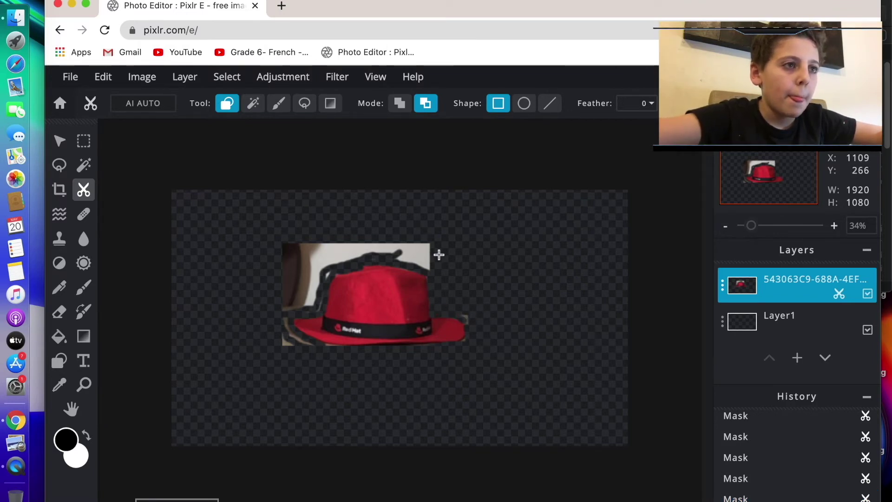
pyautogui.moveTo(437, 266); pyautogui.dragTo(265, 261)
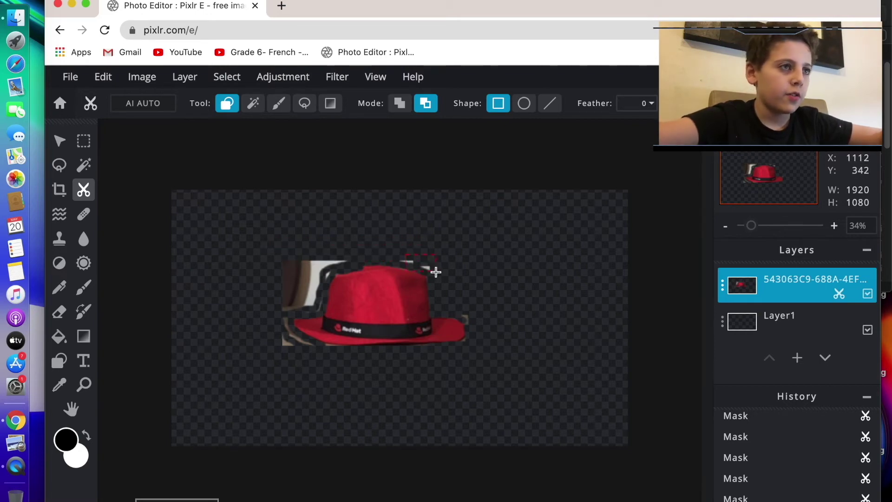
pyautogui.moveTo(435, 267); pyautogui.dragTo(435, 266)
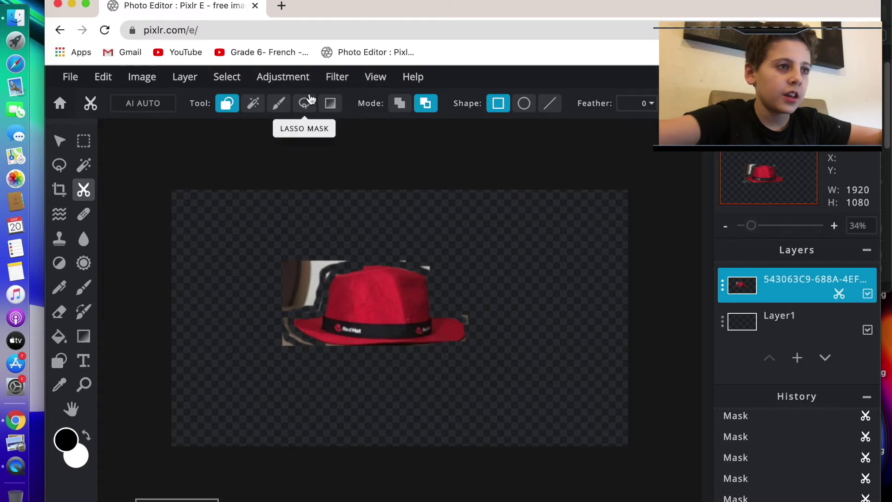
# Remove the background to the left of the crown and around the left brim with the ellipse shape mask.
pyautogui.click(524, 104)
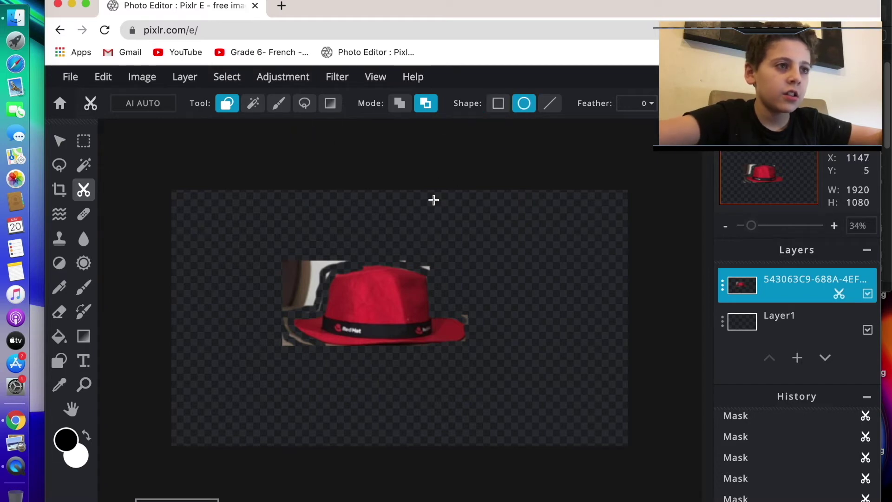
pyautogui.moveTo(307, 283); pyautogui.dragTo(327, 300)
pyautogui.moveTo(278, 270); pyautogui.dragTo(322, 314)
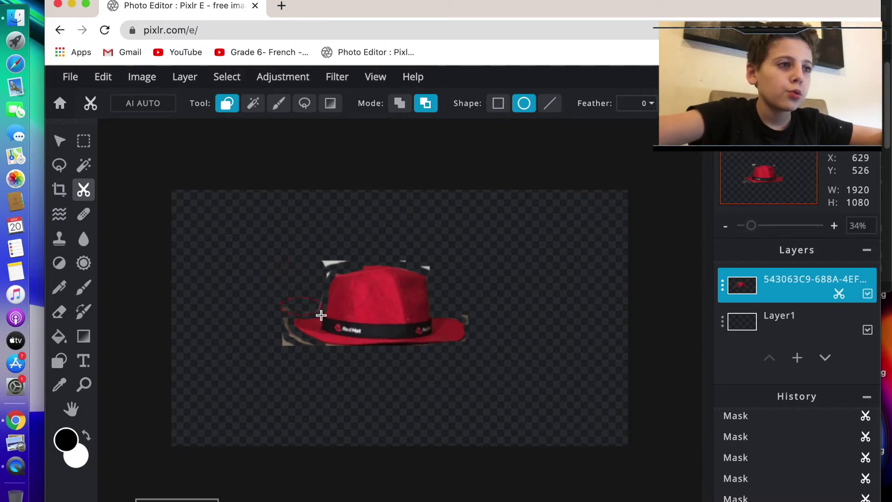
pyautogui.moveTo(280, 307); pyautogui.dragTo(290, 341)
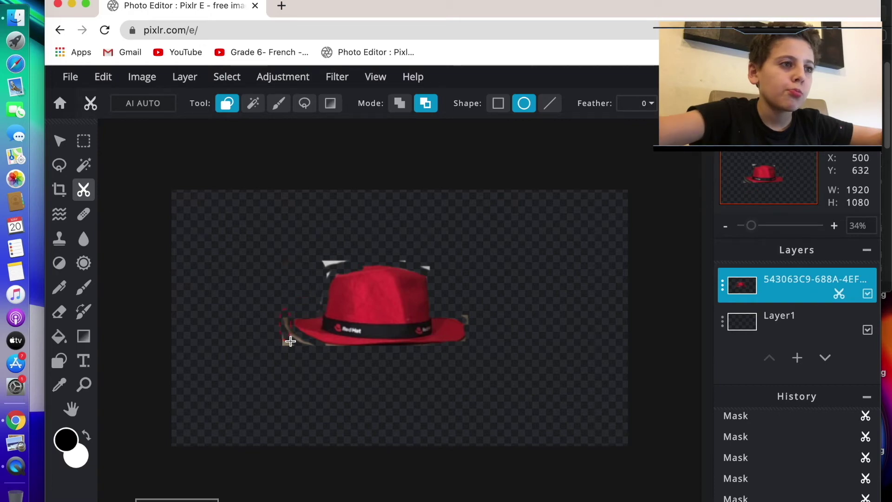
pyautogui.moveTo(292, 349); pyautogui.dragTo(293, 349)
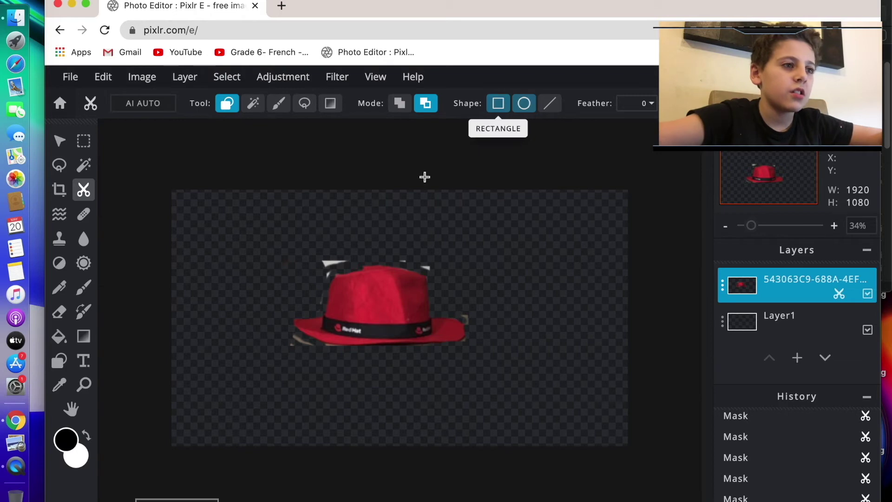
# Brush away the leftover background below the left brim and around the crown's left and top edges with a size 97 Draw mask brush.
pyautogui.click(278, 102)
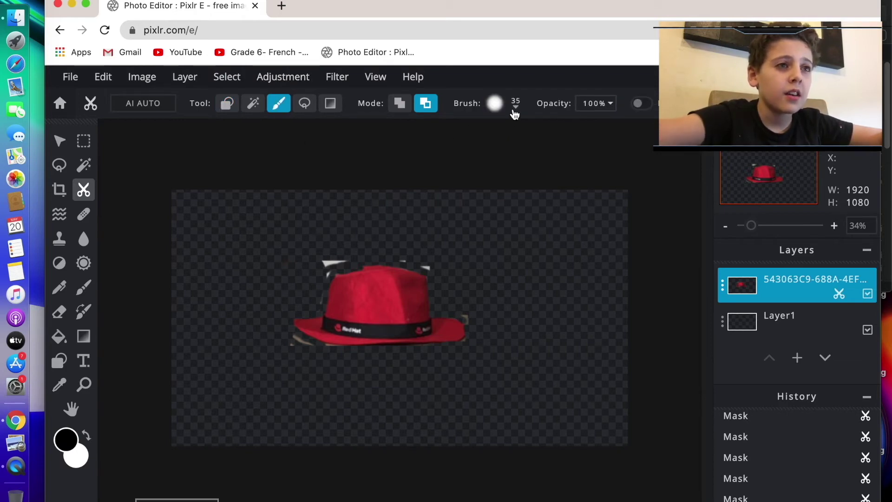
pyautogui.click(494, 104)
pyautogui.moveTo(505, 157); pyautogui.dragTo(512, 154)
pyautogui.click(291, 346)
pyautogui.moveTo(289, 339); pyautogui.dragTo(329, 351)
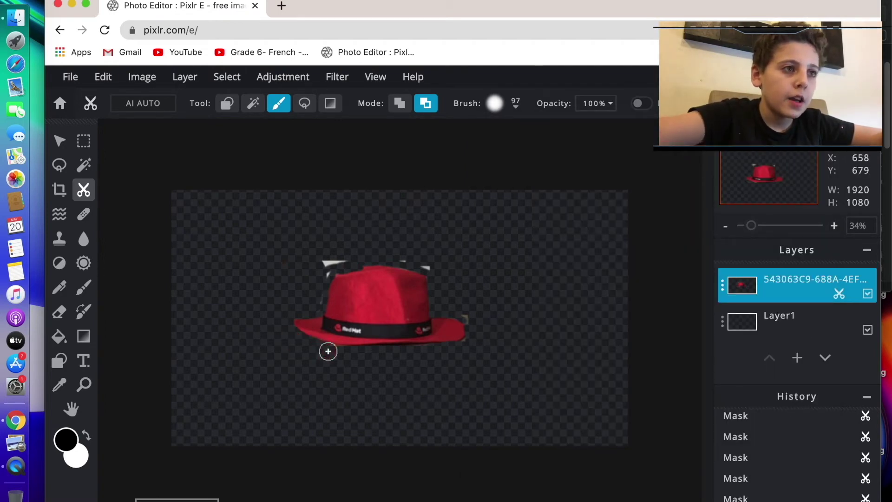
pyautogui.moveTo(319, 266)
pyautogui.mouseDown()
pyautogui.moveTo(349, 238)
pyautogui.moveTo(331, 264)
pyautogui.moveTo(344, 262)
pyautogui.moveTo(327, 265)
pyautogui.moveTo(313, 302)
pyautogui.mouseUp()
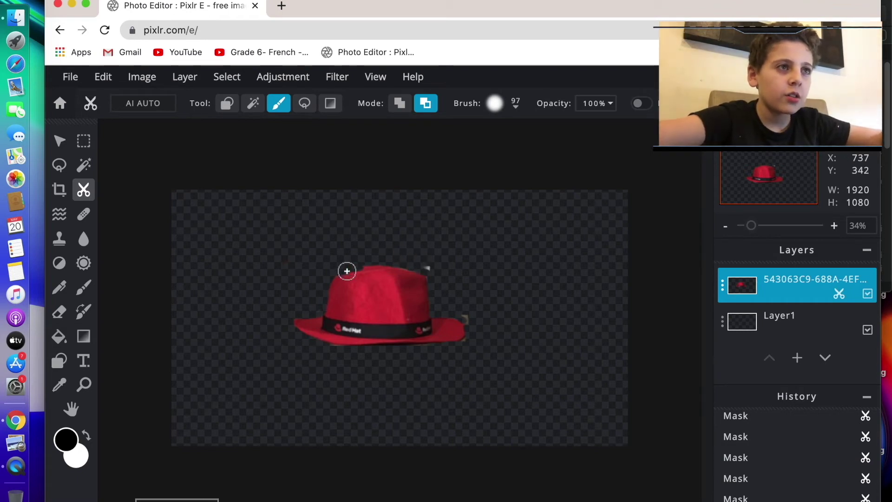
# Paint back the crown's upper-left edge and small spots by its upper-right corner and the right brim, adding to the mask with a 19 px brush.
pyautogui.click(399, 103)
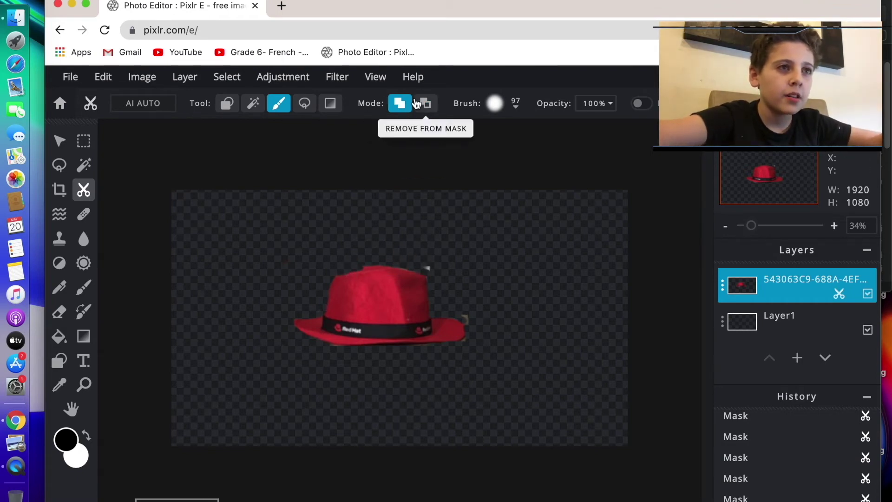
pyautogui.click(508, 107)
pyautogui.click(512, 105)
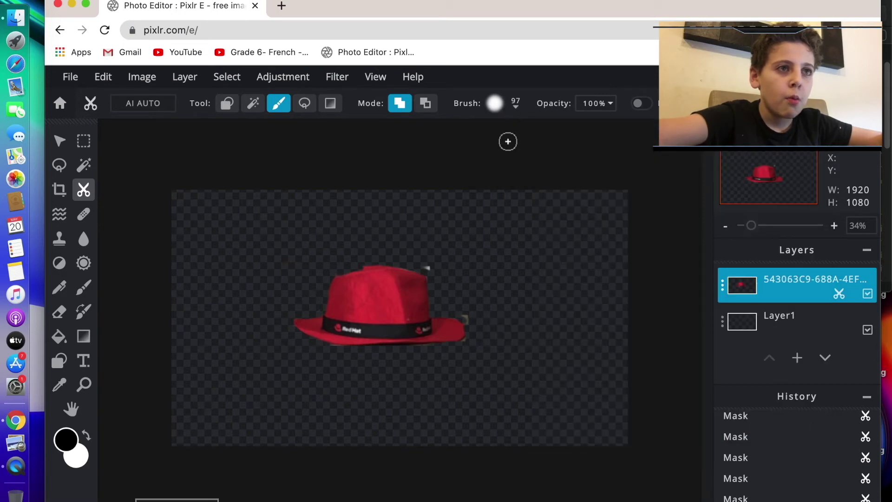
pyautogui.click(510, 108)
pyautogui.moveTo(510, 154); pyautogui.dragTo(504, 157)
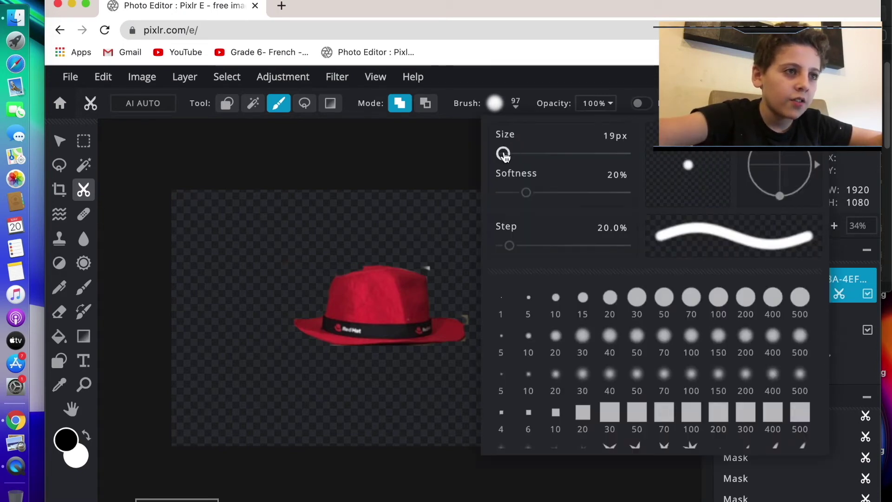
pyautogui.click(366, 231)
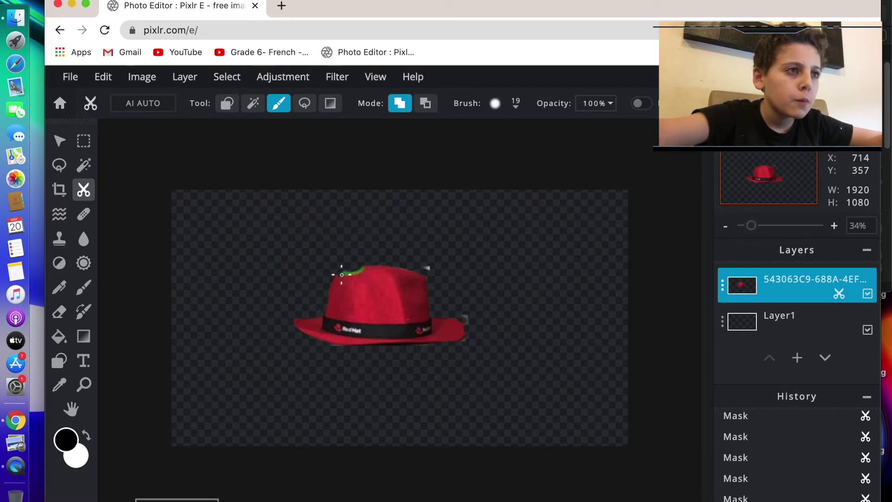
pyautogui.moveTo(340, 272); pyautogui.dragTo(364, 269)
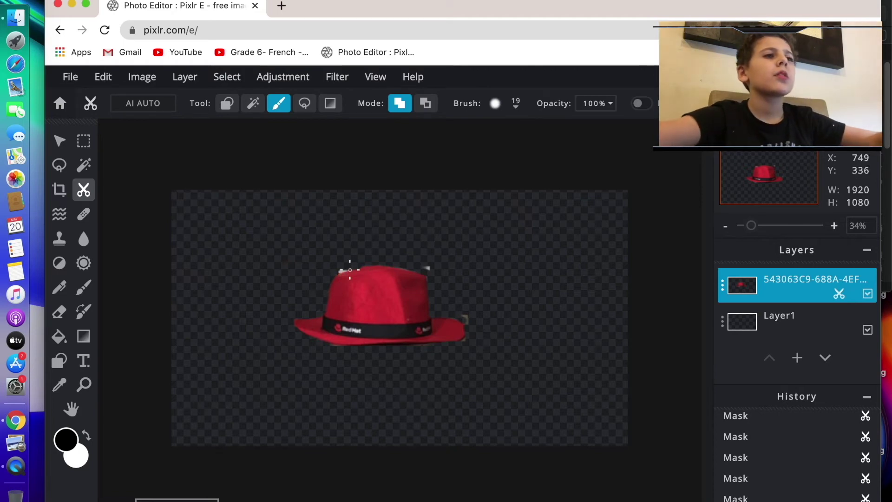
pyautogui.moveTo(349, 269); pyautogui.dragTo(362, 269)
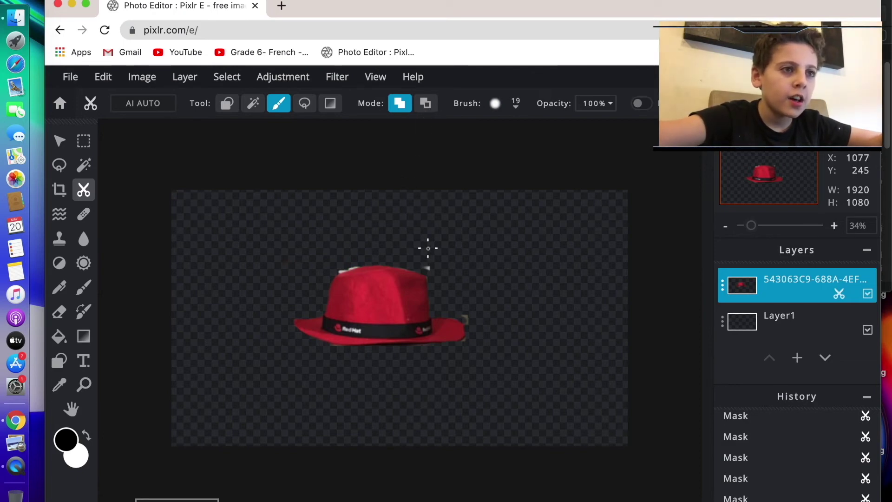
pyautogui.moveTo(430, 267); pyautogui.dragTo(436, 268)
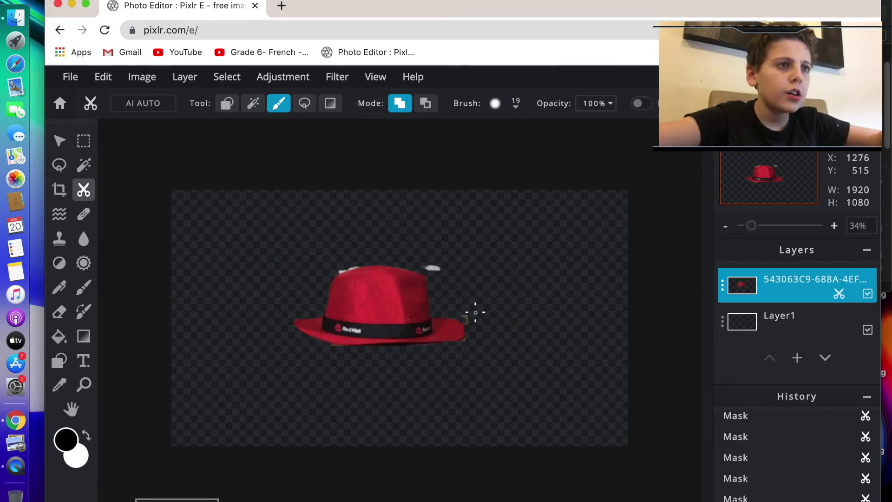
pyautogui.moveTo(469, 312); pyautogui.dragTo(469, 320)
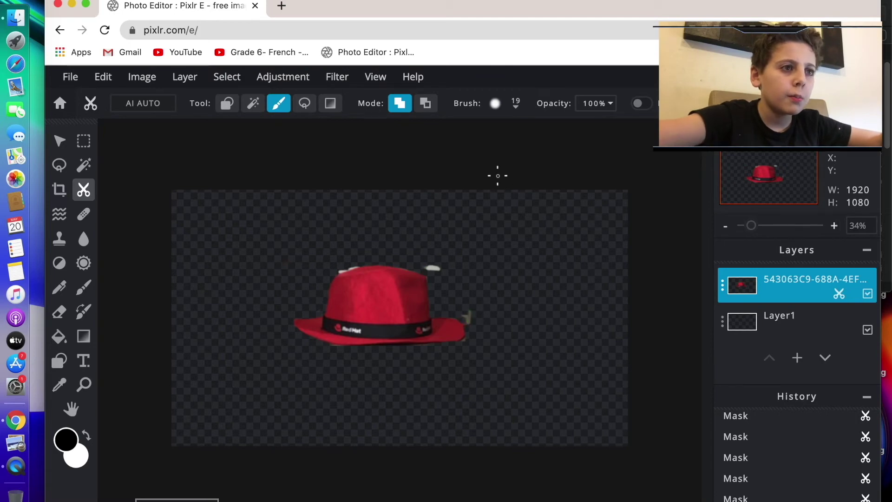
# Remove the remaining background specks by the crown's upper edge and the right brim from the mask, enlarging the brush to 74 px.
pyautogui.click(425, 103)
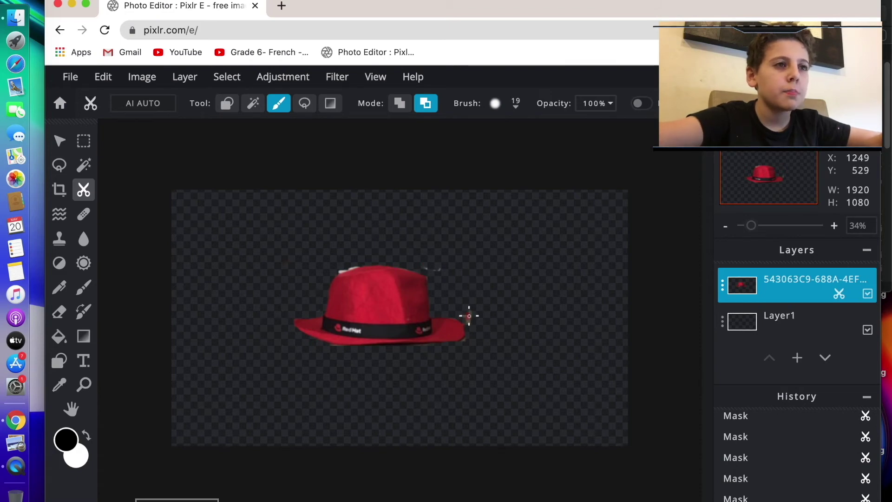
pyautogui.click(506, 113)
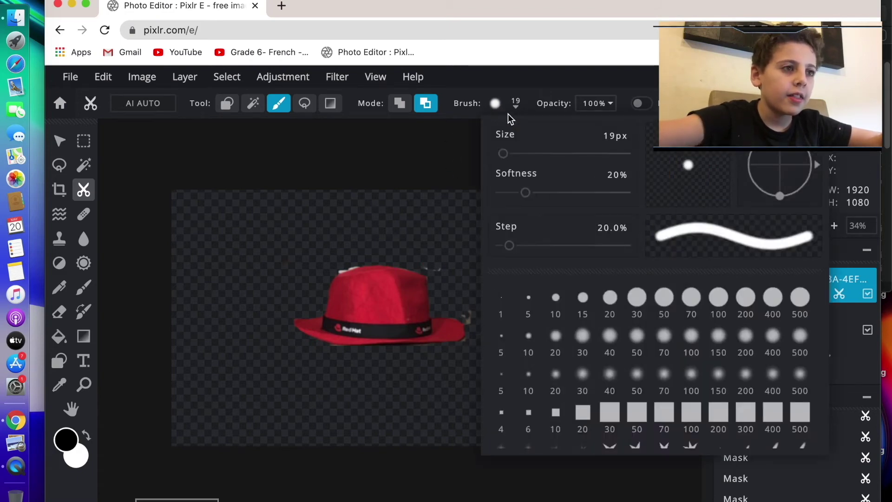
pyautogui.moveTo(499, 140); pyautogui.dragTo(511, 150)
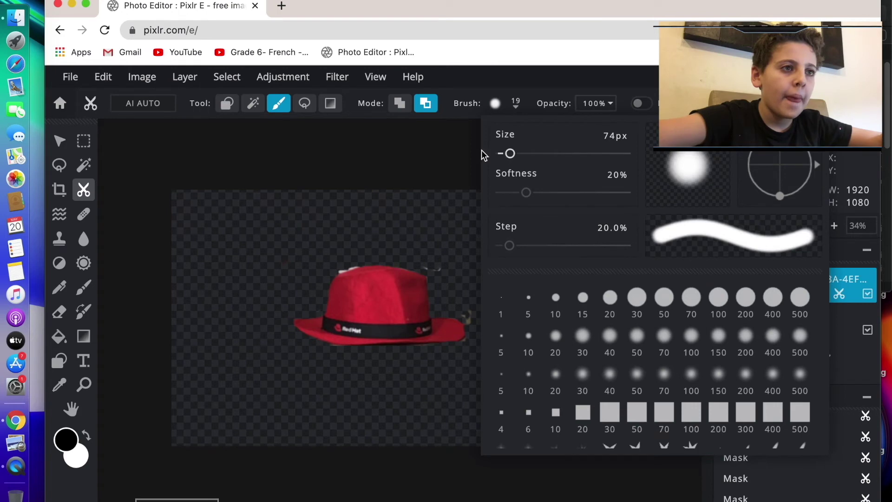
pyautogui.click(364, 233)
pyautogui.moveTo(418, 263); pyautogui.dragTo(434, 265)
pyautogui.moveTo(484, 319)
pyautogui.mouseDown()
pyautogui.moveTo(465, 312)
pyautogui.moveTo(467, 344)
pyautogui.mouseUp()
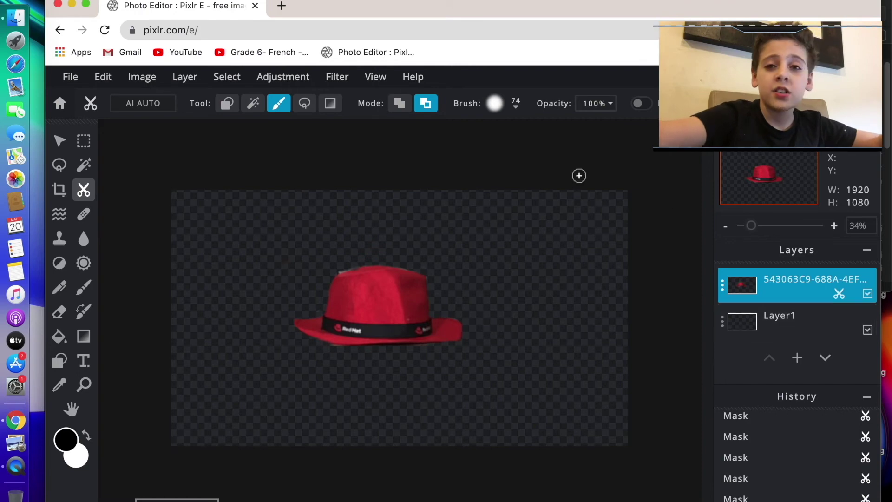
# Add the photo of the meditating man from the Photos library as a new image layer, undoing any stray edit made after it.
pyautogui.click(195, 87)
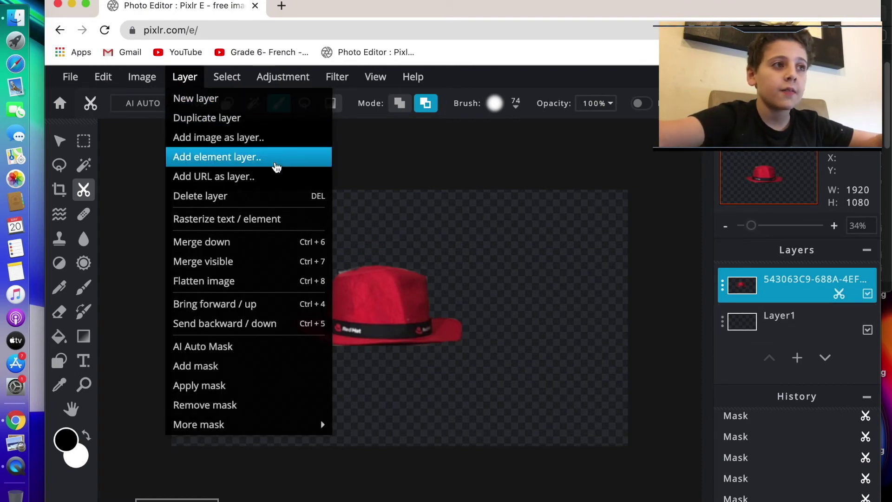
pyautogui.click(275, 137)
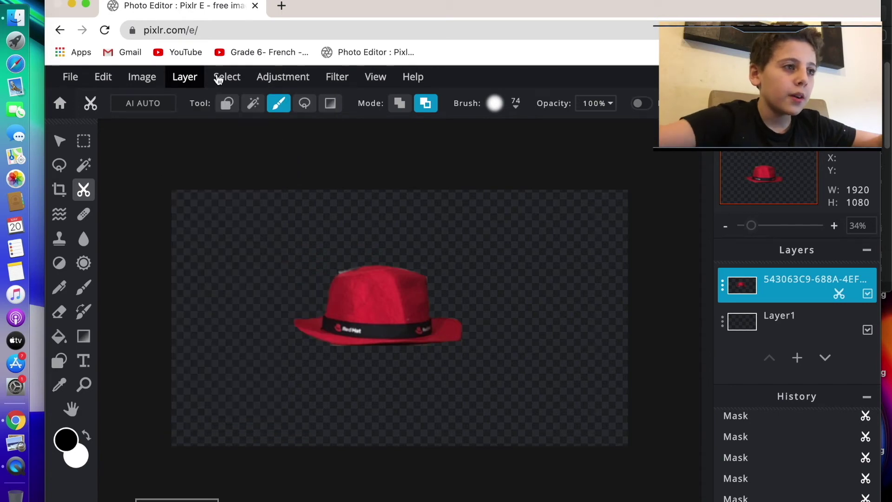
pyautogui.scroll(-5, 229, 251)
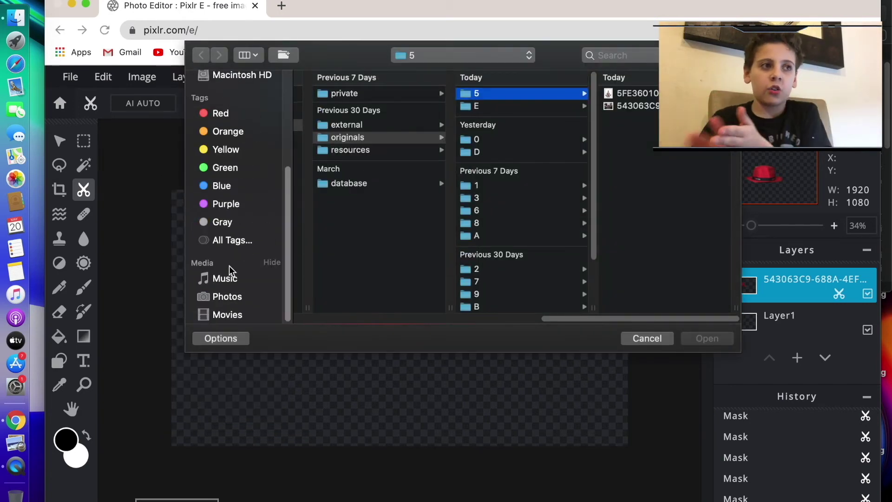
pyautogui.click(230, 316)
pyautogui.click(223, 295)
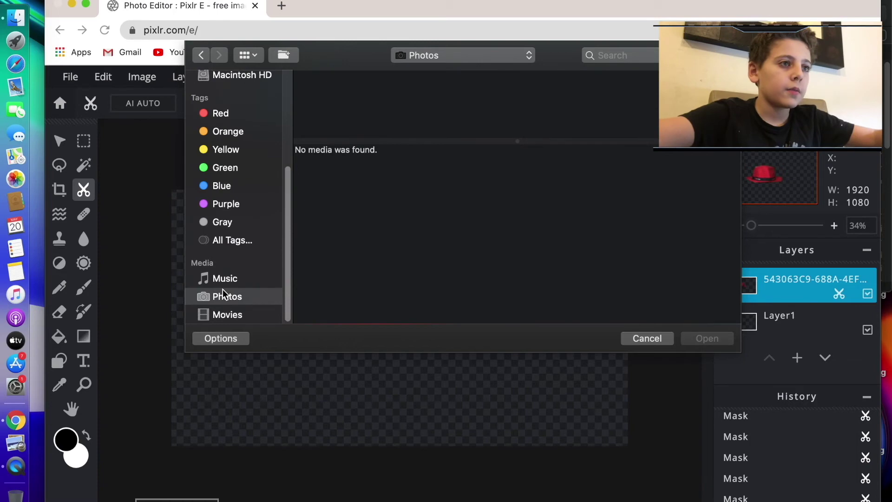
pyautogui.click(223, 279)
pyautogui.click(228, 295)
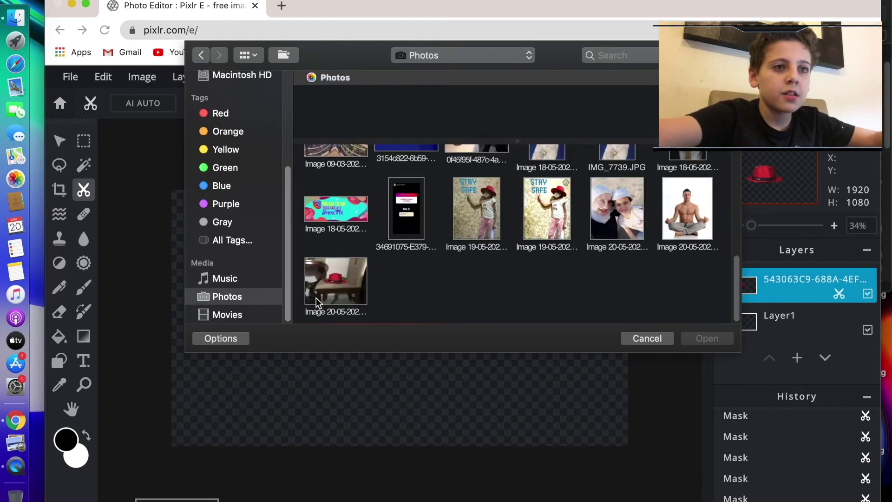
pyautogui.click(679, 216)
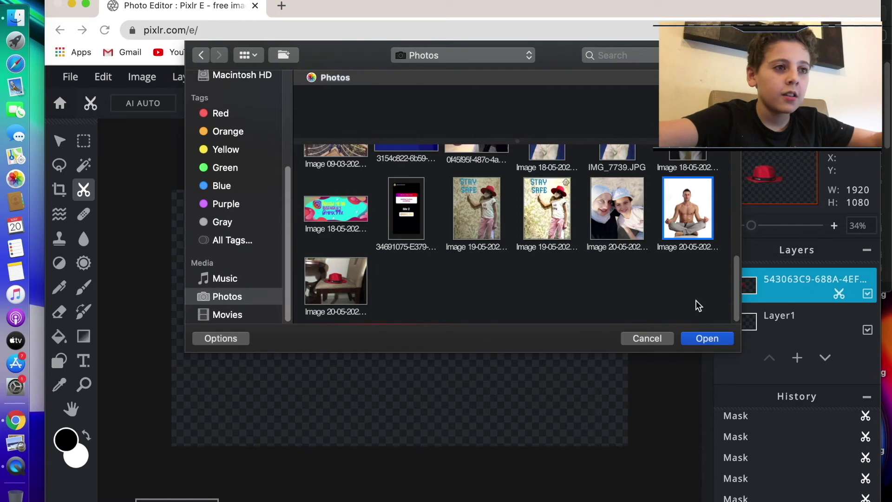
pyautogui.click(696, 342)
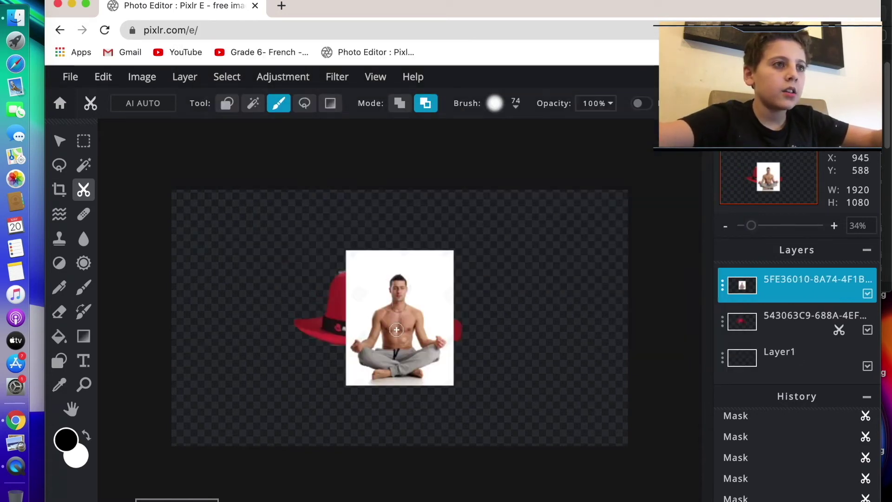
pyautogui.press('super+z')
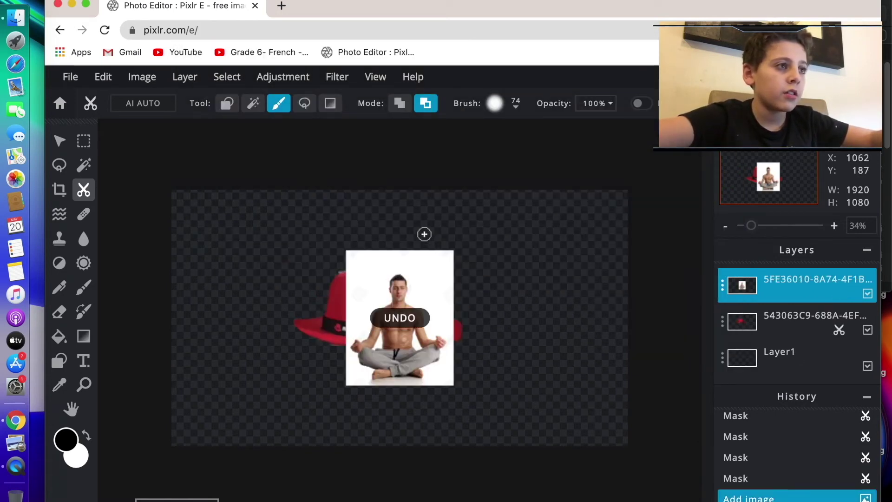
# Enlarge the man's photo to about 881 x 1106 with fixed aspect and center it on the canvas.
pyautogui.click(59, 140)
pyautogui.moveTo(346, 250); pyautogui.dragTo(228, 237)
pyautogui.moveTo(334, 298); pyautogui.dragTo(361, 336)
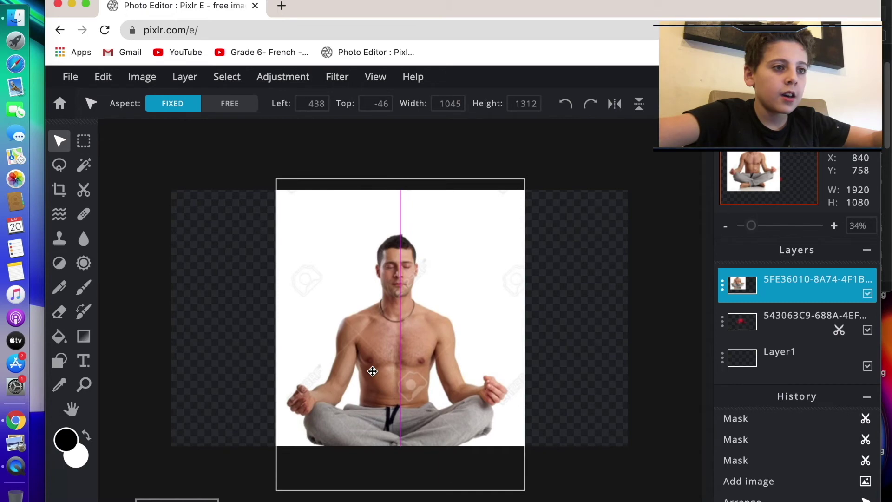
pyautogui.moveTo(373, 371); pyautogui.dragTo(373, 370)
pyautogui.moveTo(526, 493); pyautogui.dragTo(488, 440)
pyautogui.moveTo(422, 401)
pyautogui.mouseDown()
pyautogui.moveTo(442, 408)
pyautogui.moveTo(439, 394)
pyautogui.moveTo(438, 402)
pyautogui.mouseUp()
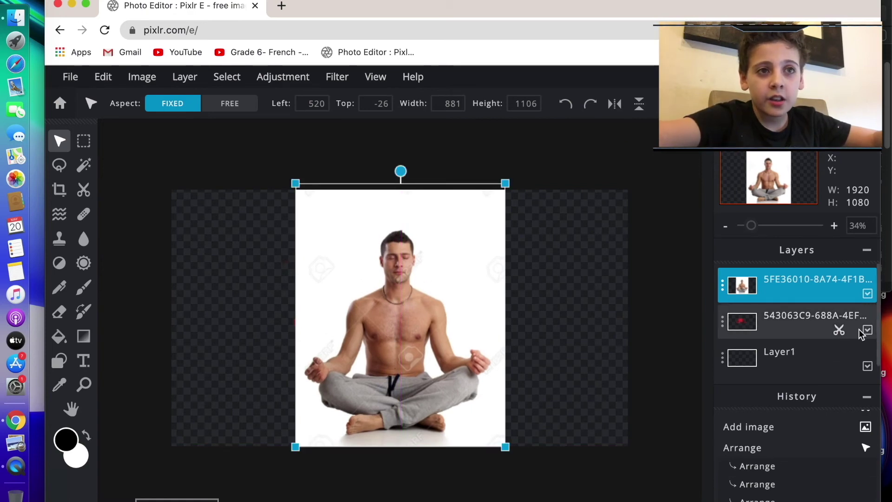
# Try the hat layer above the man's photo with the hat over his head, and send the layer to the bottom of the stack.
pyautogui.moveTo(806, 326); pyautogui.dragTo(806, 287)
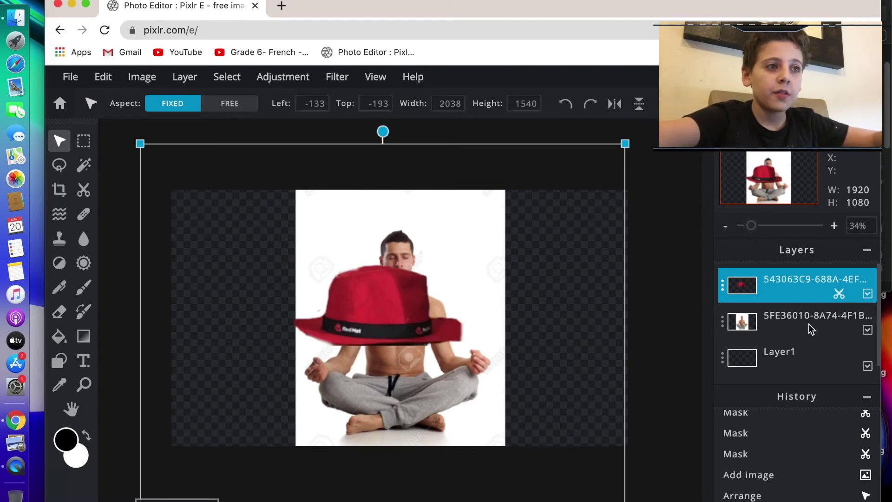
pyautogui.moveTo(365, 324); pyautogui.dragTo(392, 267)
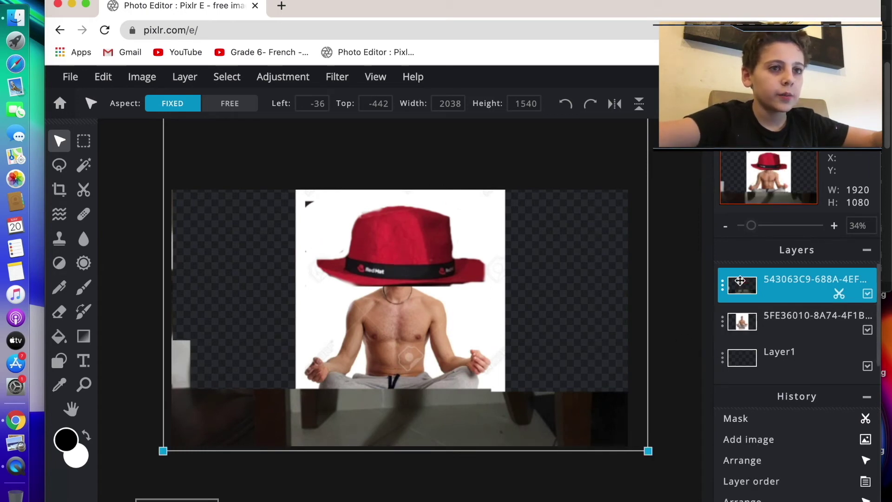
pyautogui.moveTo(466, 189); pyautogui.dragTo(458, 244)
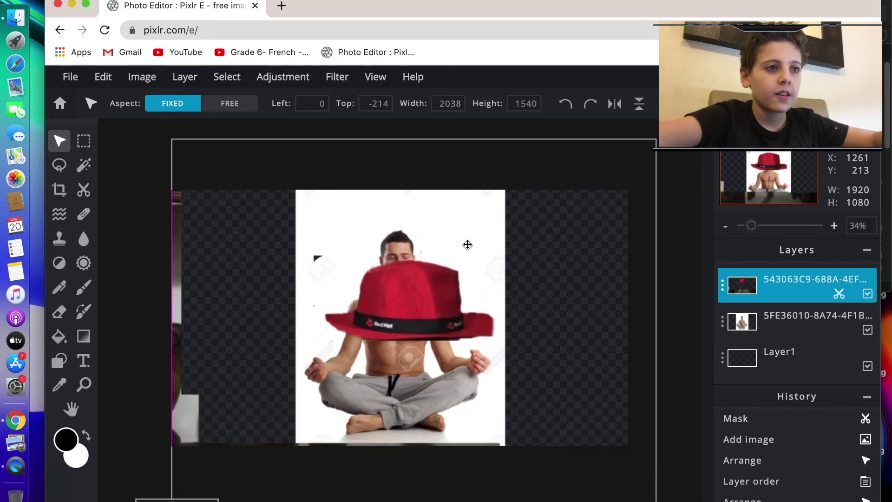
pyautogui.moveTo(790, 285); pyautogui.dragTo(781, 362)
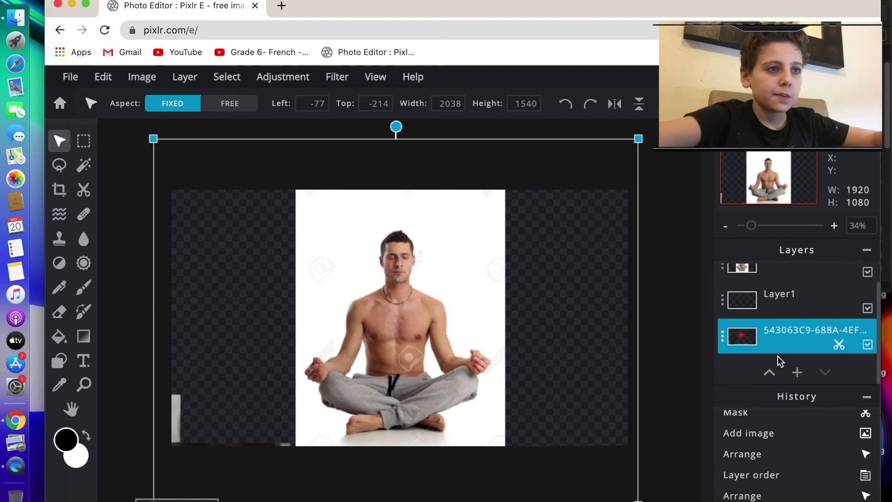
# Move the man's photo aside to the canvas's right edge and select the hat layer.
pyautogui.click(749, 297)
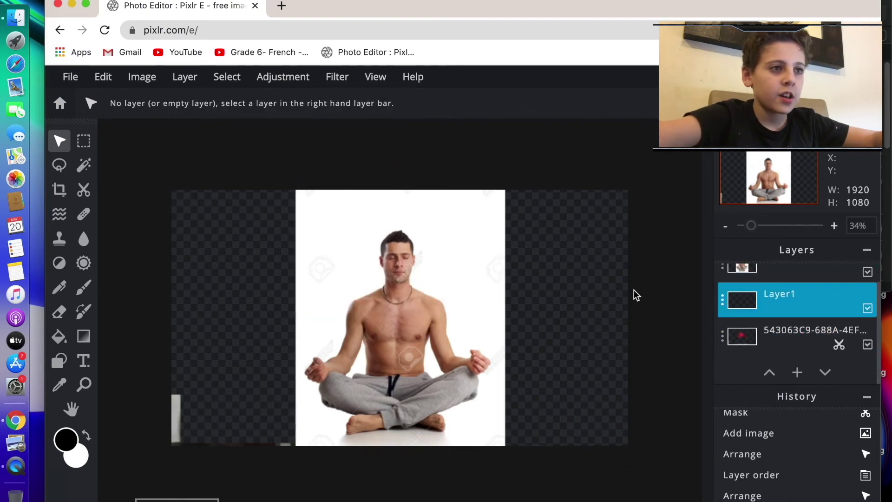
pyautogui.moveTo(477, 283); pyautogui.dragTo(706, 258)
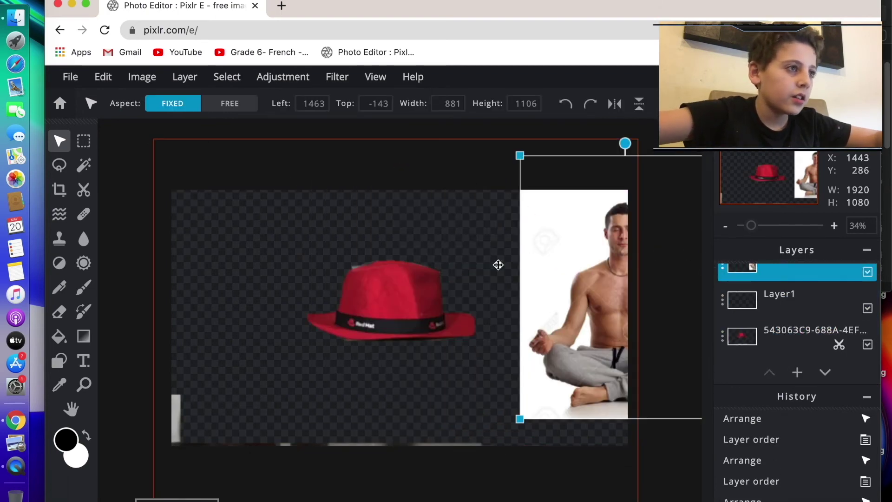
pyautogui.click(437, 298)
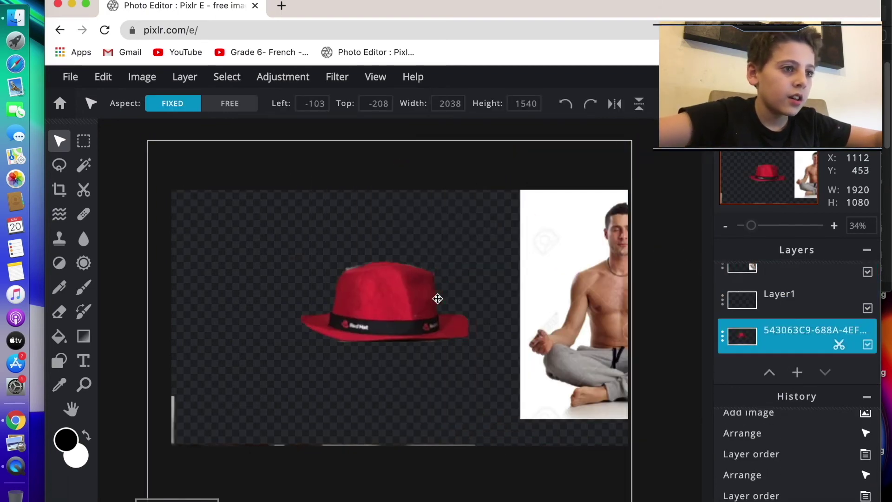
# Shift the hat layer up and left, and cut the exposed background strip below the hat from the mask with a subtracting rectangle.
pyautogui.click(84, 190)
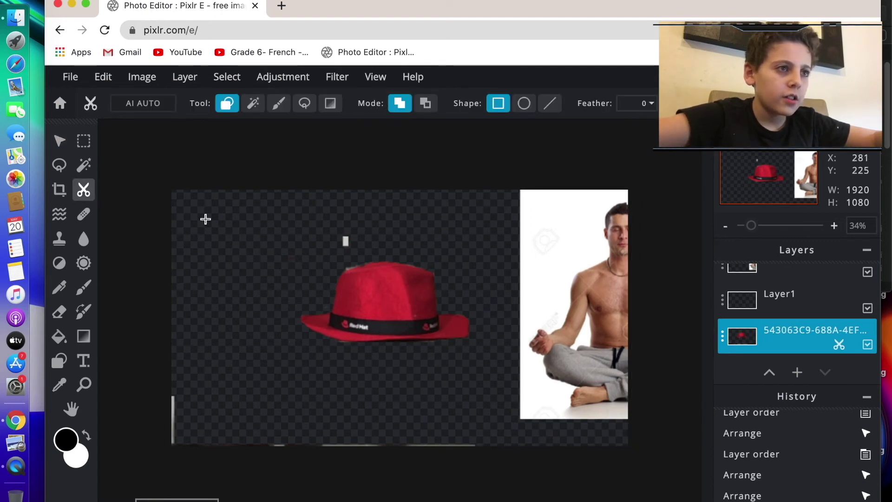
pyautogui.click(60, 141)
pyautogui.moveTo(323, 292); pyautogui.dragTo(210, 203)
pyautogui.moveTo(430, 247); pyautogui.dragTo(414, 236)
pyautogui.click(84, 190)
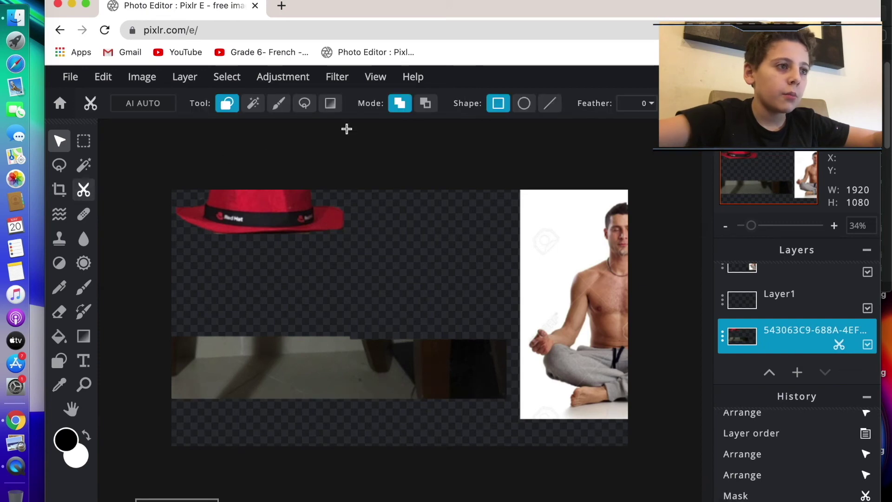
pyautogui.click(423, 102)
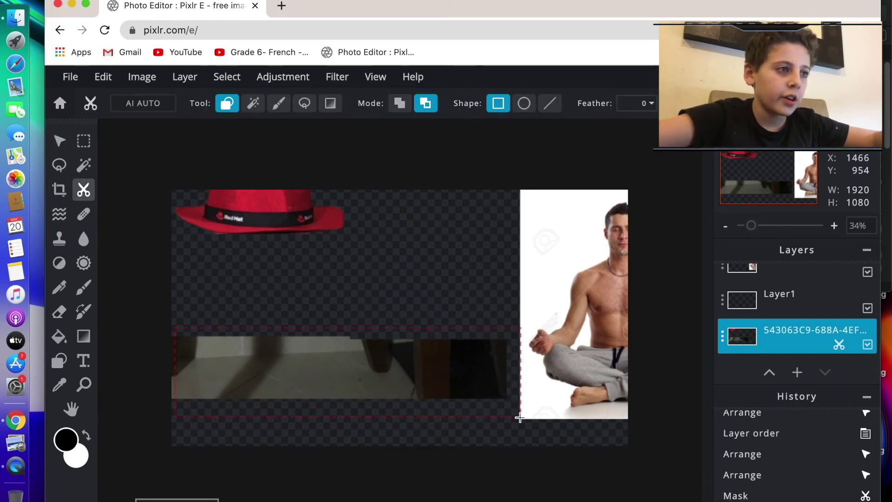
pyautogui.moveTo(510, 413); pyautogui.dragTo(509, 411)
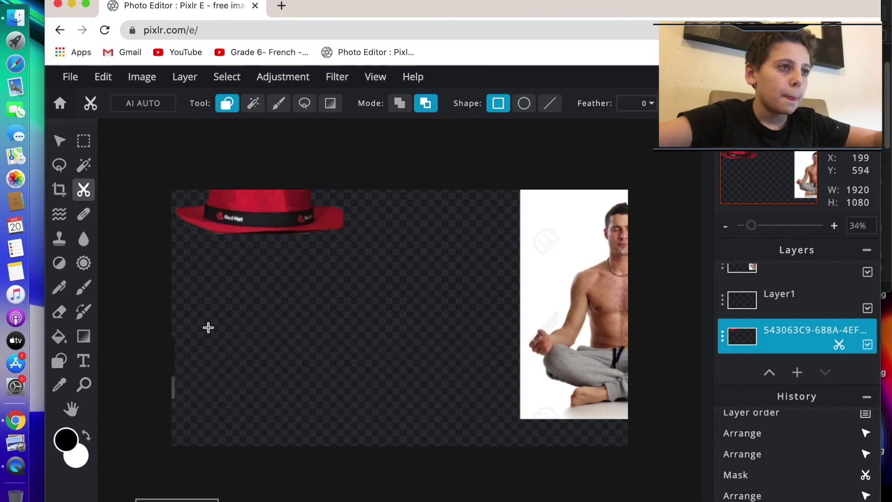
# Shift the hat layer right and cut the exposed background beside and below the hat from the mask with a subtracting rectangle.
pyautogui.click(59, 141)
pyautogui.moveTo(292, 260); pyautogui.dragTo(409, 262)
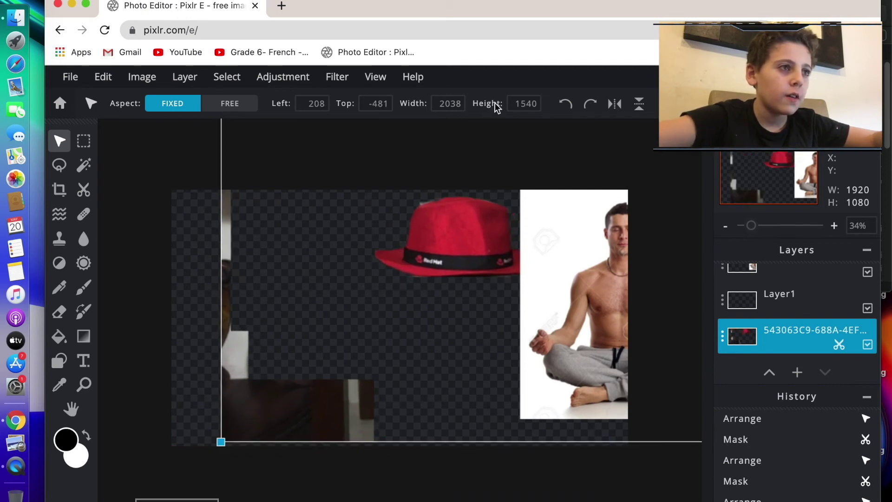
pyautogui.click(84, 189)
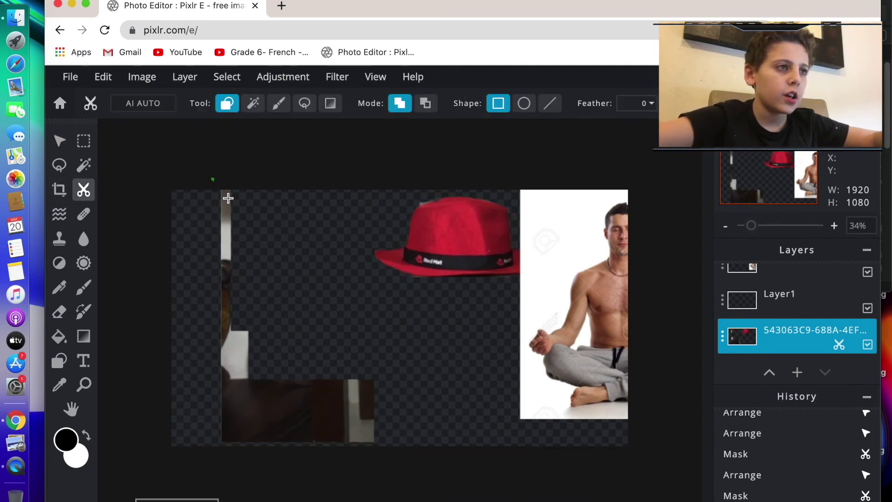
pyautogui.moveTo(313, 383); pyautogui.dragTo(244, 216)
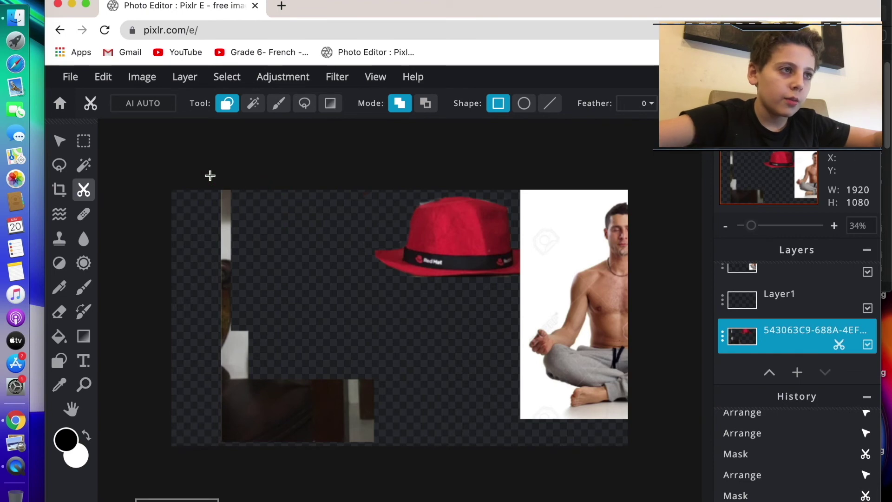
pyautogui.click(425, 103)
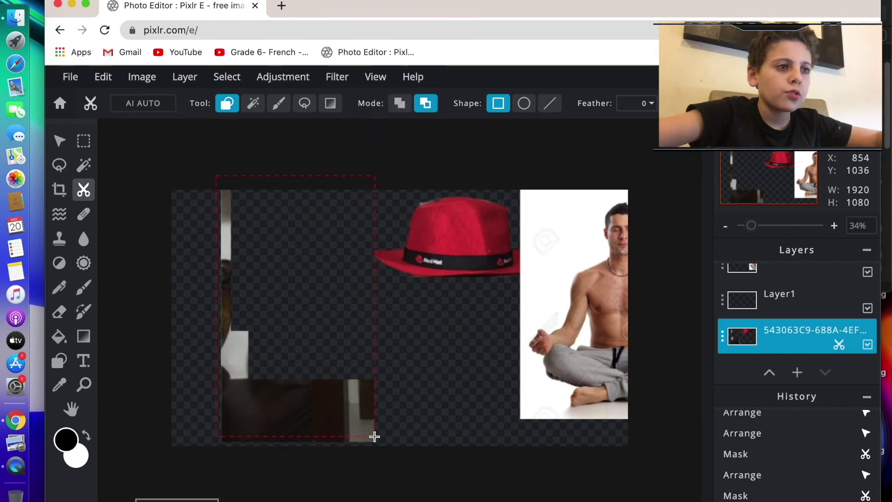
pyautogui.moveTo(375, 443); pyautogui.dragTo(409, 456)
# Bring the hat layer to the top of the stack, and undo the stray cutout made on the man's photo.
pyautogui.moveTo(739, 335); pyautogui.dragTo(752, 288)
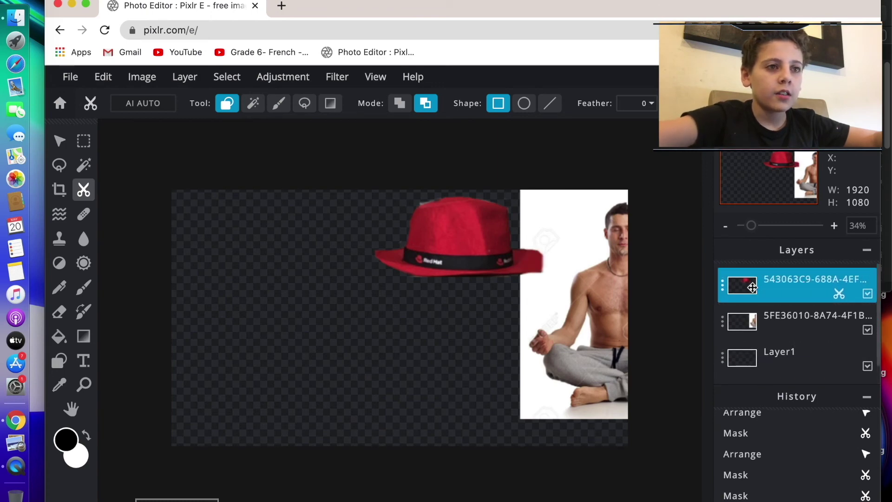
pyautogui.click(731, 321)
pyautogui.moveTo(563, 318); pyautogui.dragTo(545, 327)
pyautogui.press('super+z')
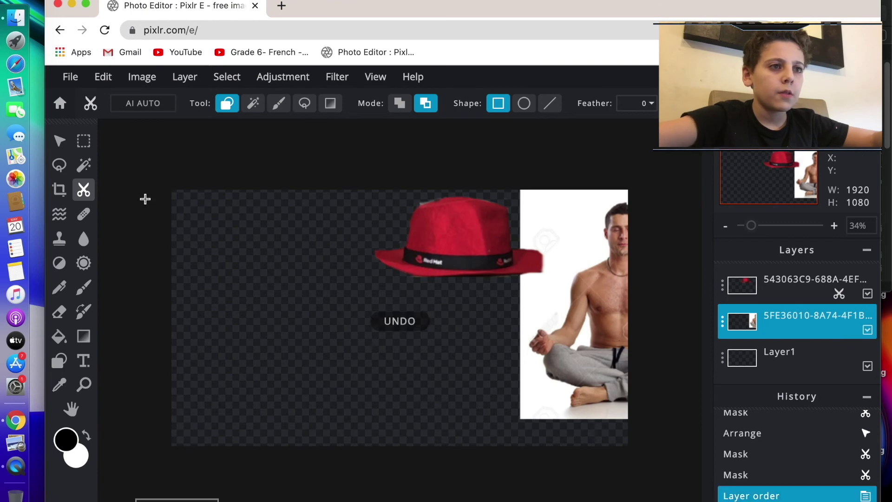
# Move the man's photo back to the middle of the canvas and place the hat above his head.
pyautogui.click(60, 140)
pyautogui.moveTo(610, 303); pyautogui.dragTo(446, 348)
pyautogui.moveTo(611, 305); pyautogui.dragTo(407, 330)
pyautogui.moveTo(324, 300); pyautogui.dragTo(383, 196)
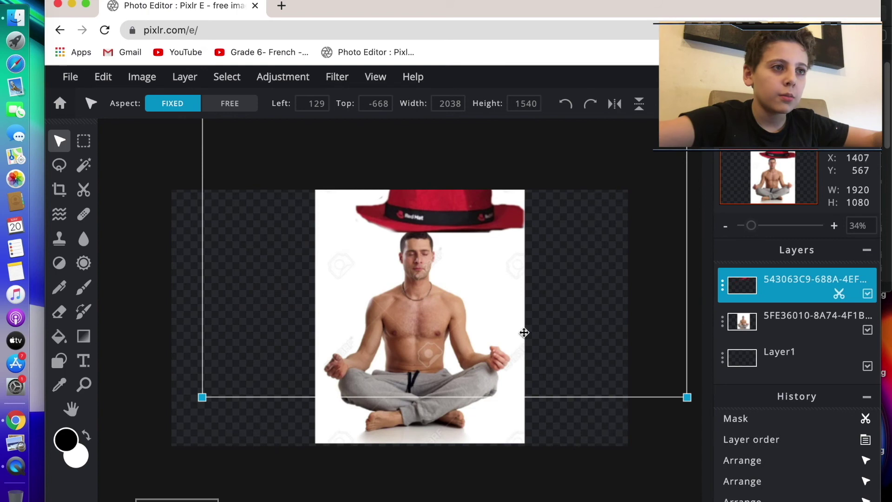
# Scale the hat layer down to about 886 x 669 with fixed aspect and move it left, clear of the man's photo.
pyautogui.scroll(-5, 650, 329)
pyautogui.moveTo(575, 142); pyautogui.dragTo(404, 207)
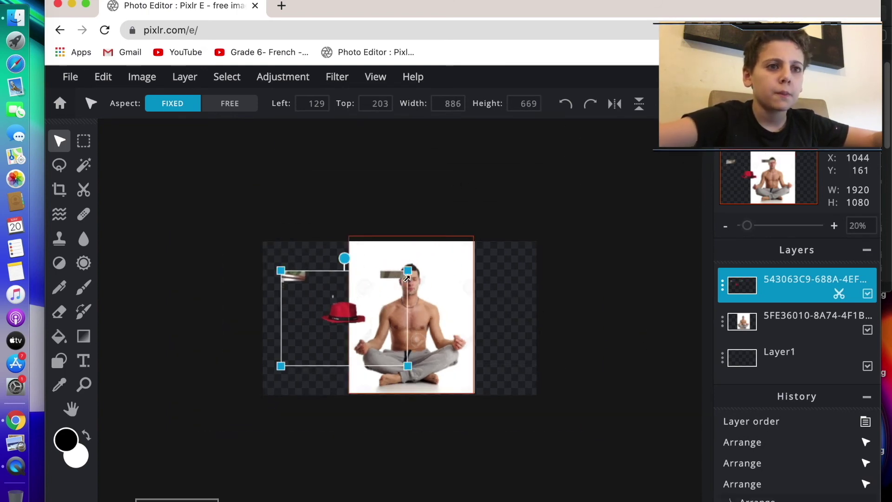
pyautogui.click(772, 370)
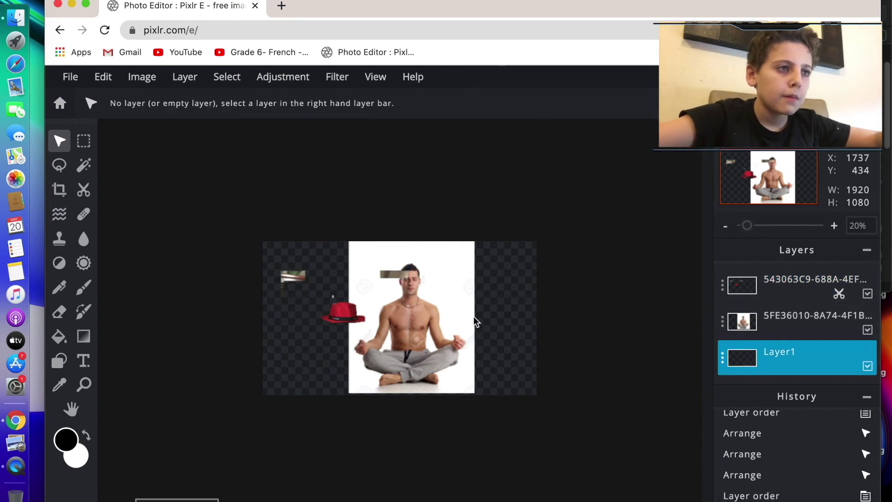
pyautogui.moveTo(336, 320); pyautogui.dragTo(275, 319)
# Cut the leftover background piece between the hat and the man's photo from the hat layer's mask with a subtracting rectangle.
pyautogui.click(83, 189)
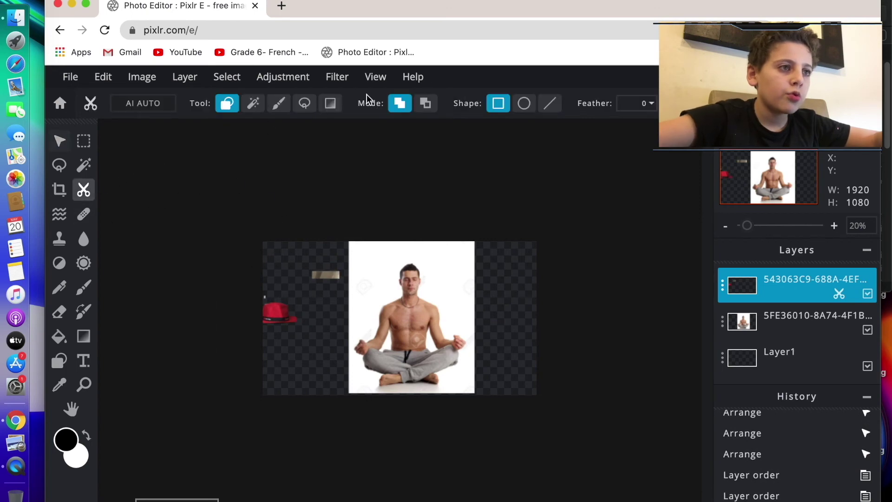
pyautogui.click(425, 102)
pyautogui.moveTo(320, 274); pyautogui.dragTo(339, 288)
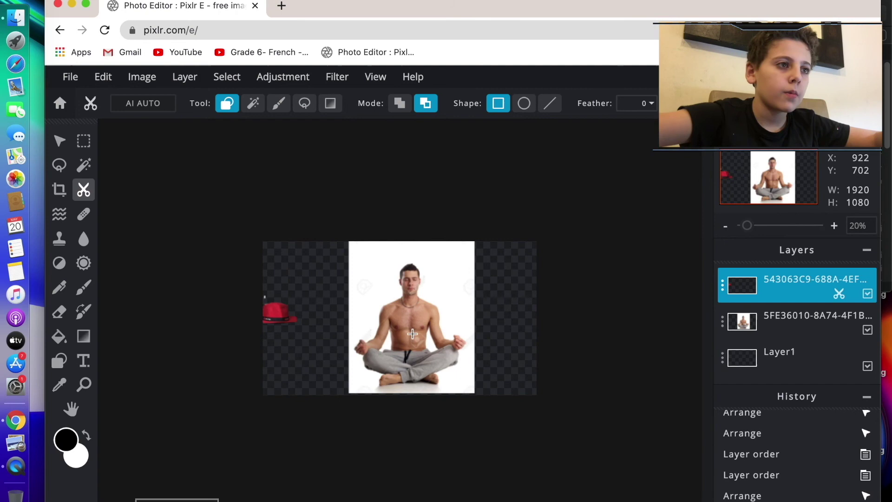
pyautogui.click(745, 351)
pyautogui.click(764, 278)
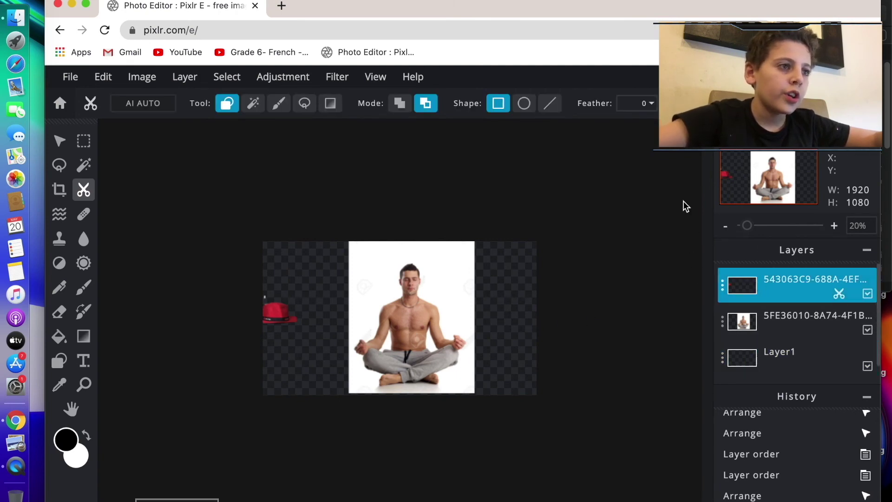
# Move the hat layer back into the canvas and cut the remaining background pieces above the hat from its mask with a subtracting rectangle.
pyautogui.click(59, 141)
pyautogui.moveTo(270, 320); pyautogui.dragTo(313, 326)
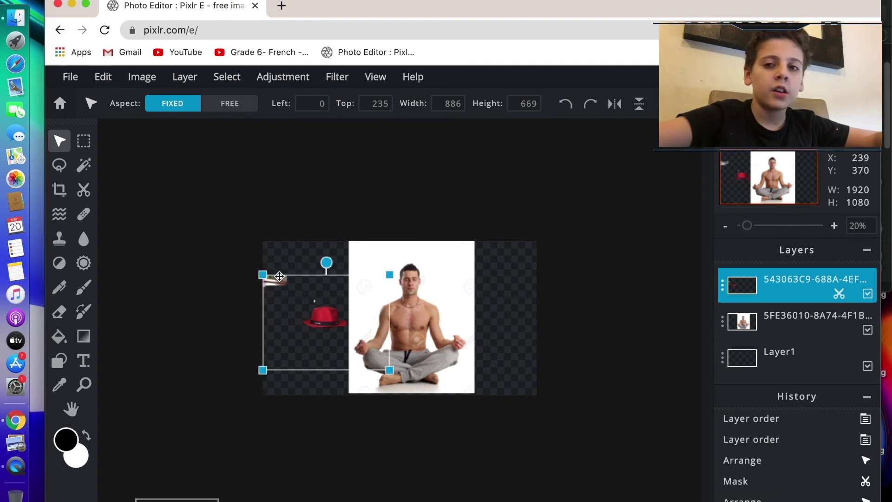
pyautogui.click(83, 189)
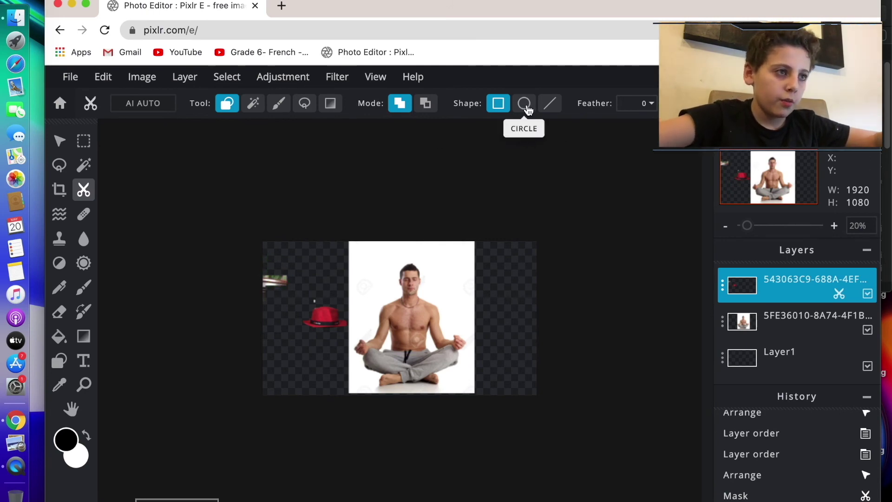
pyautogui.click(427, 105)
pyautogui.moveTo(279, 283); pyautogui.dragTo(320, 304)
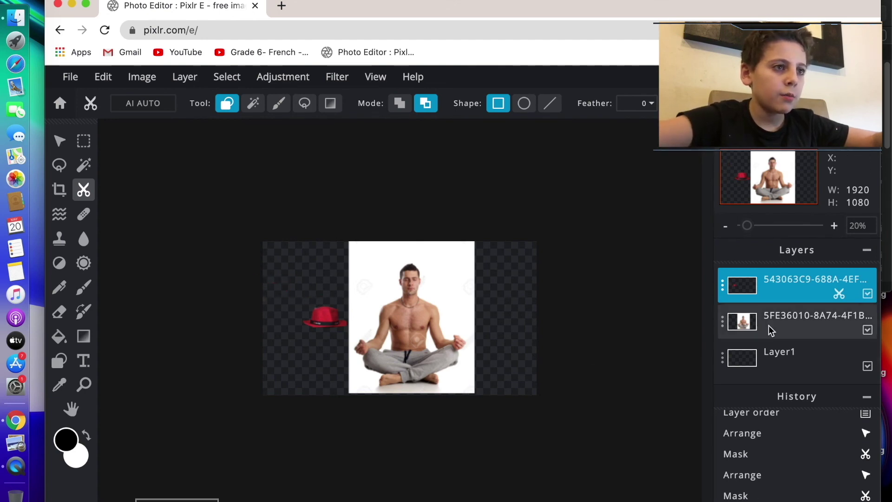
# Move the hat above the man's head and shift his photo down to a top position of about 37.
pyautogui.click(60, 141)
pyautogui.moveTo(293, 298); pyautogui.dragTo(377, 233)
pyautogui.moveTo(444, 374); pyautogui.dragTo(445, 382)
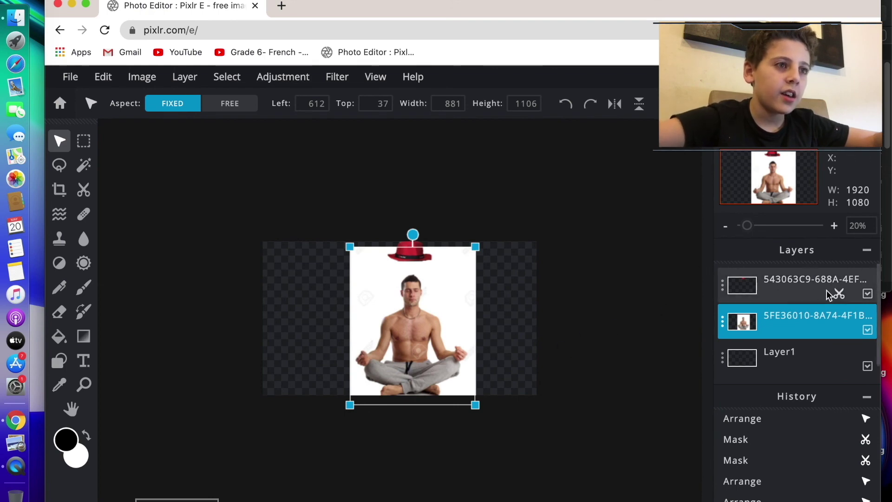
# Enlarge the man's photo to about 910 x 1142 with fixed aspect and center the hat in the white space above his head.
pyautogui.scroll(-4, 640, 297)
pyautogui.scroll(8, 639, 298)
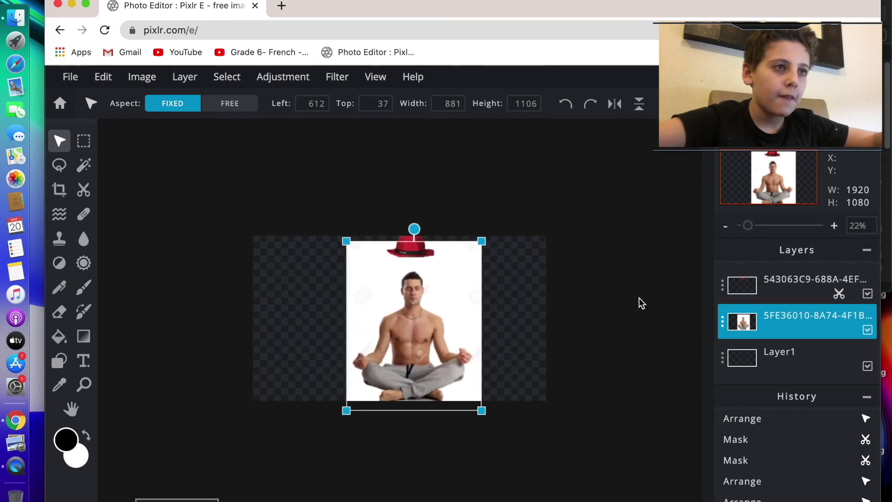
pyautogui.moveTo(515, 210); pyautogui.dragTo(520, 203)
pyautogui.moveTo(440, 216)
pyautogui.mouseDown()
pyautogui.moveTo(438, 236)
pyautogui.moveTo(439, 224)
pyautogui.mouseUp()
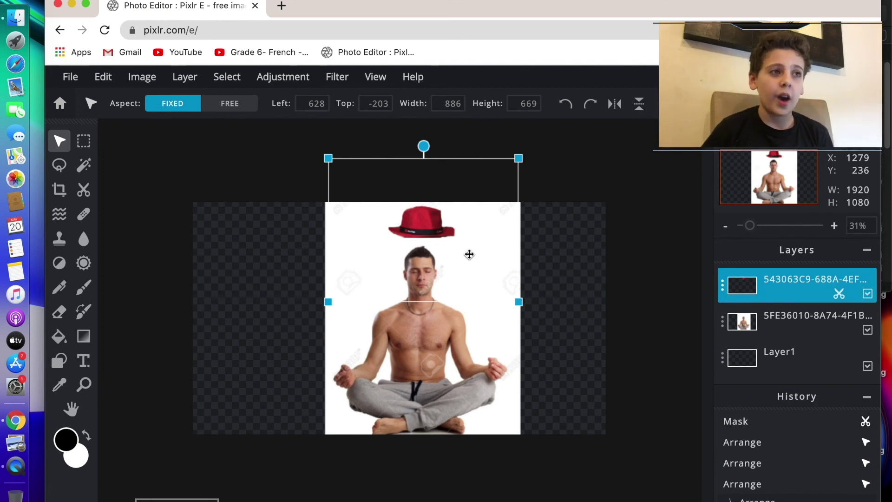
pyautogui.click(470, 399)
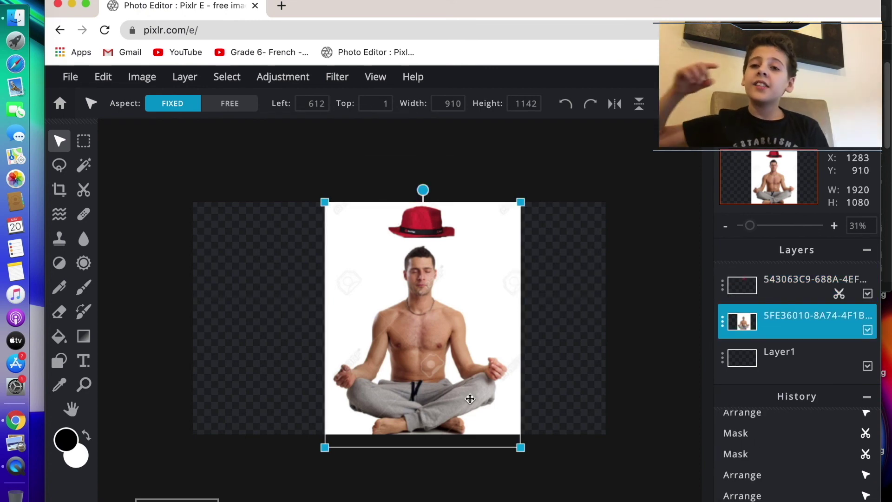